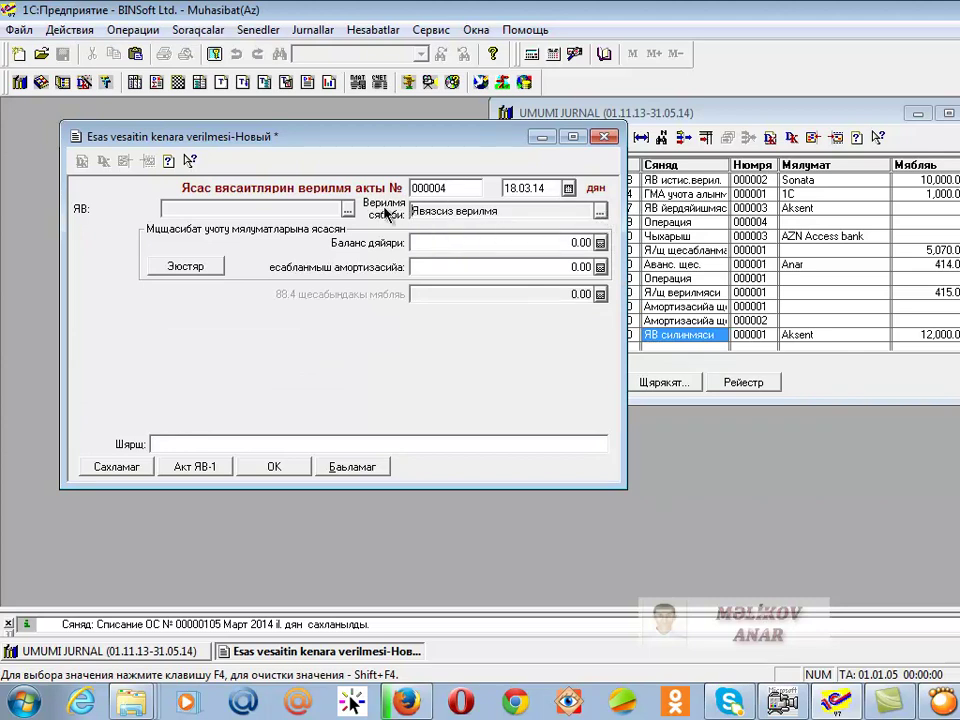
Set the disposal reason (Верилмя сябяби) of the new fixed-asset disposal act to Сатыш.
click(600, 210)
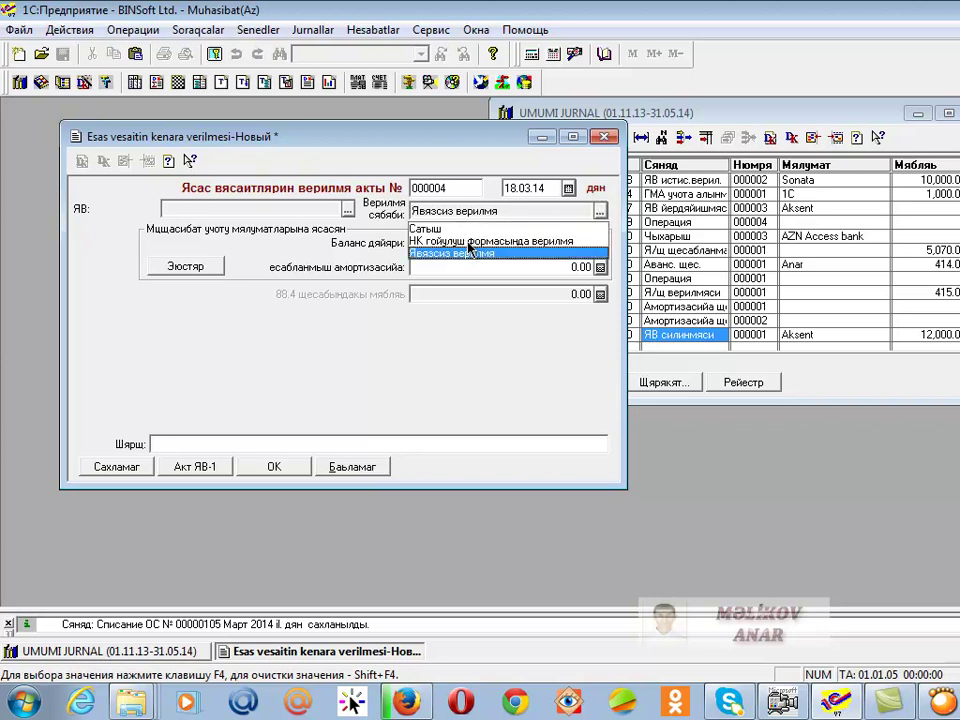
click(430, 241)
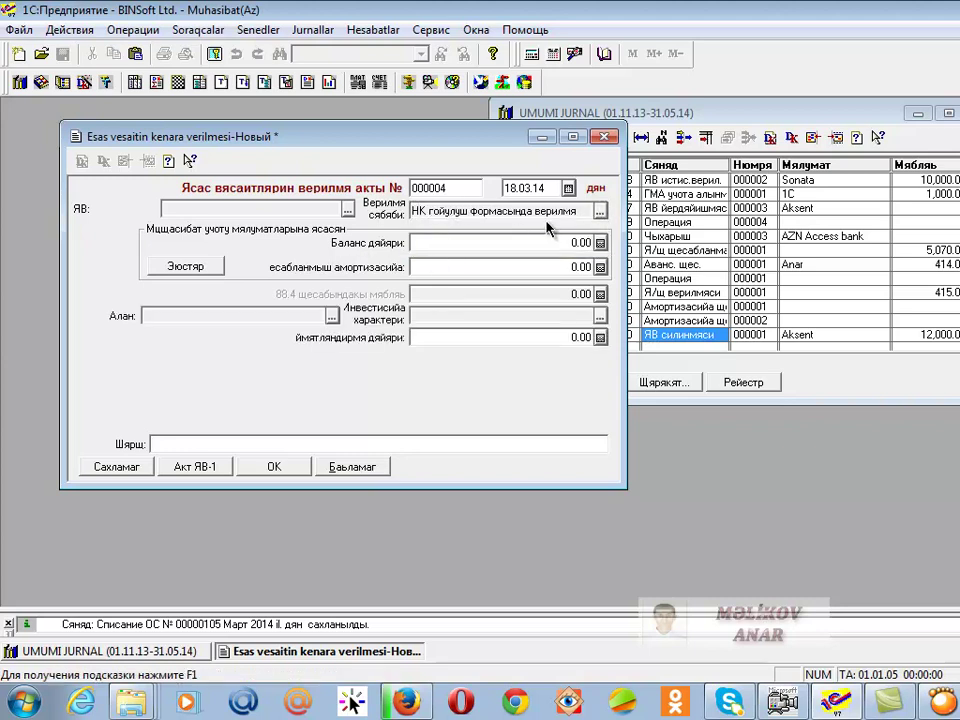
click(600, 212)
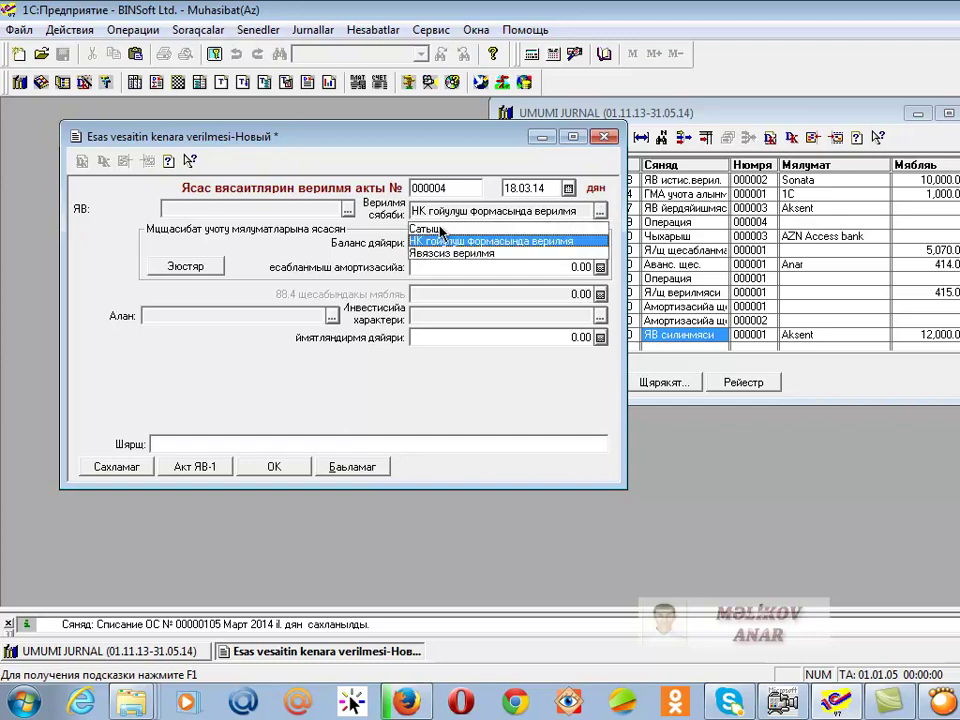
click(430, 227)
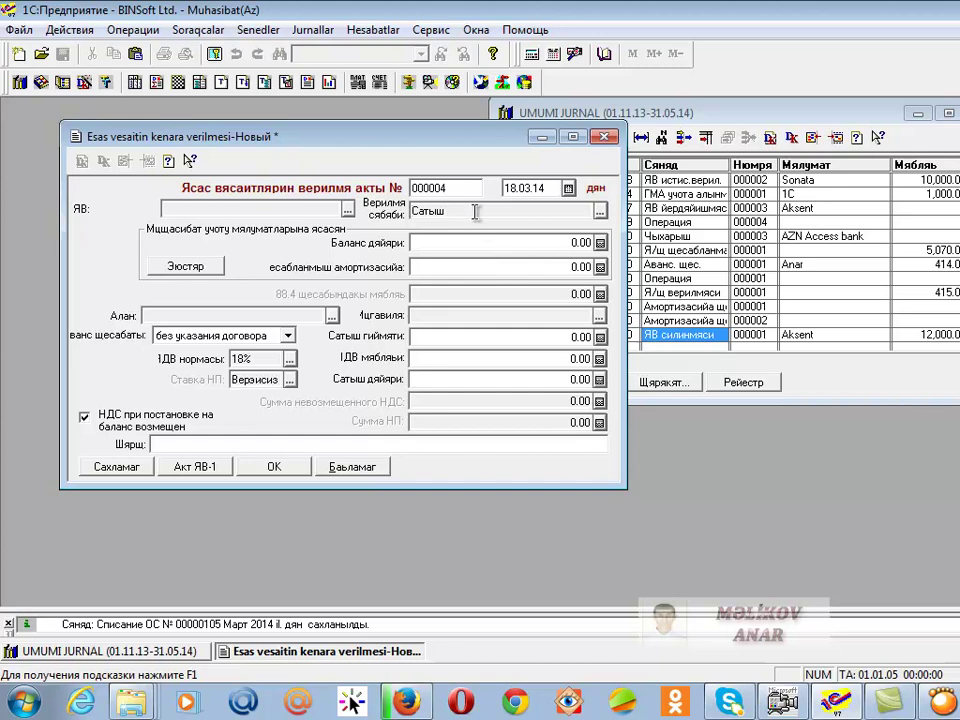
Choose Sonata from the Neqliyyat vasiteleri group as the fixed asset being disposed of.
click(347, 209)
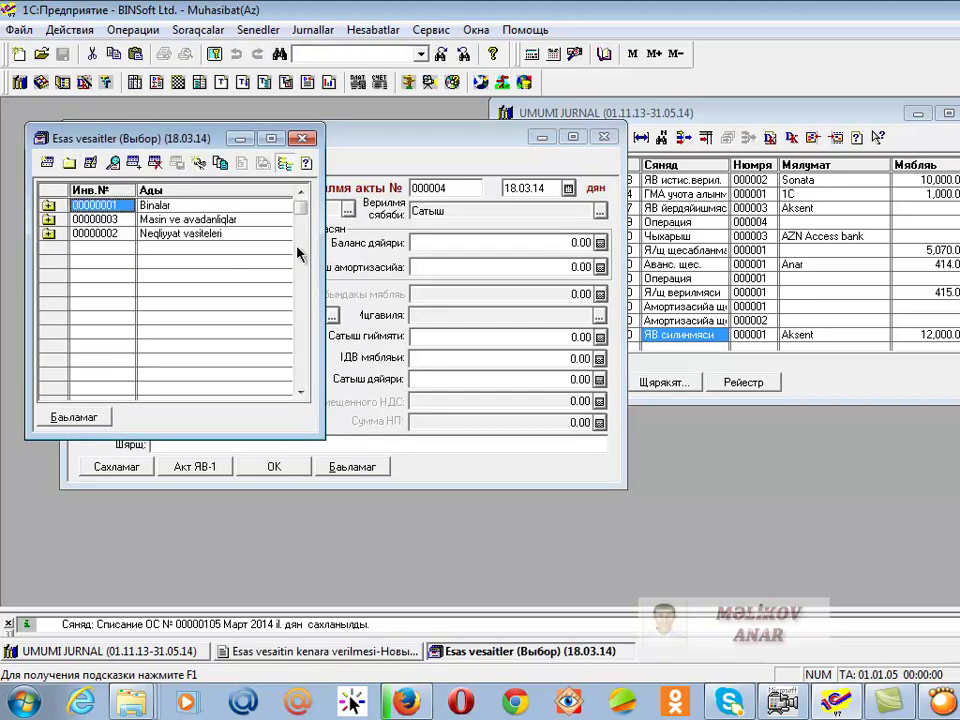
double_click(104, 234)
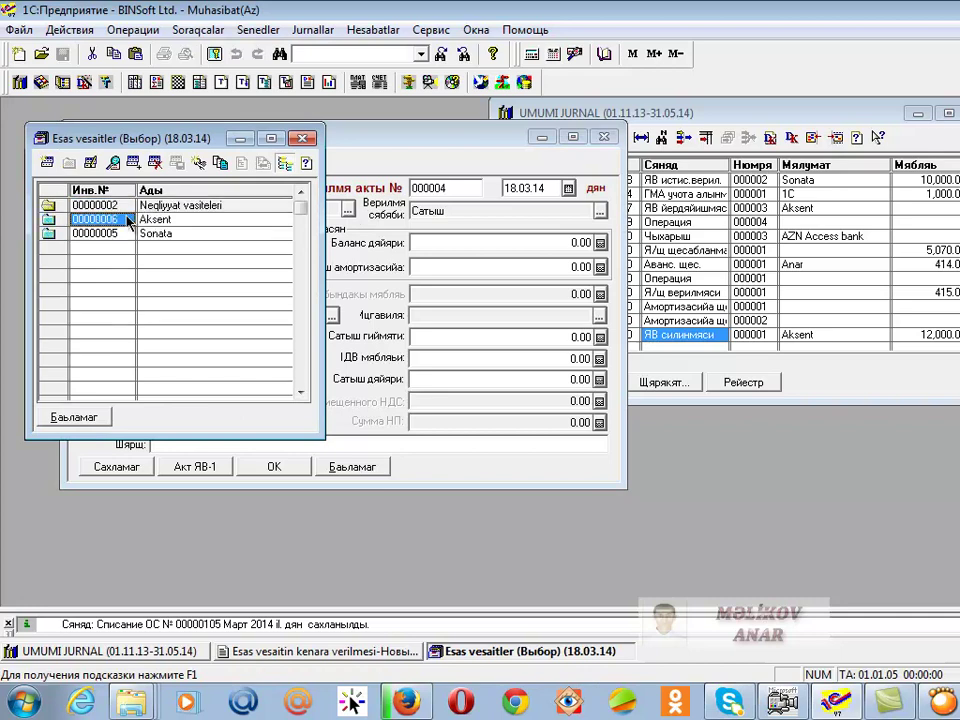
click(161, 221)
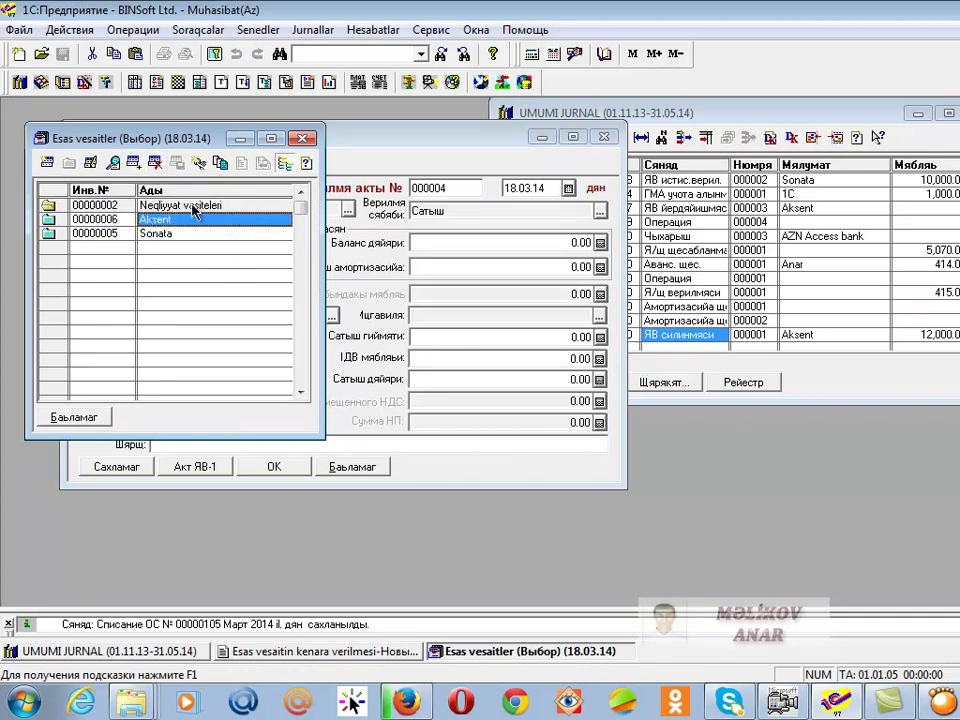
click(147, 234)
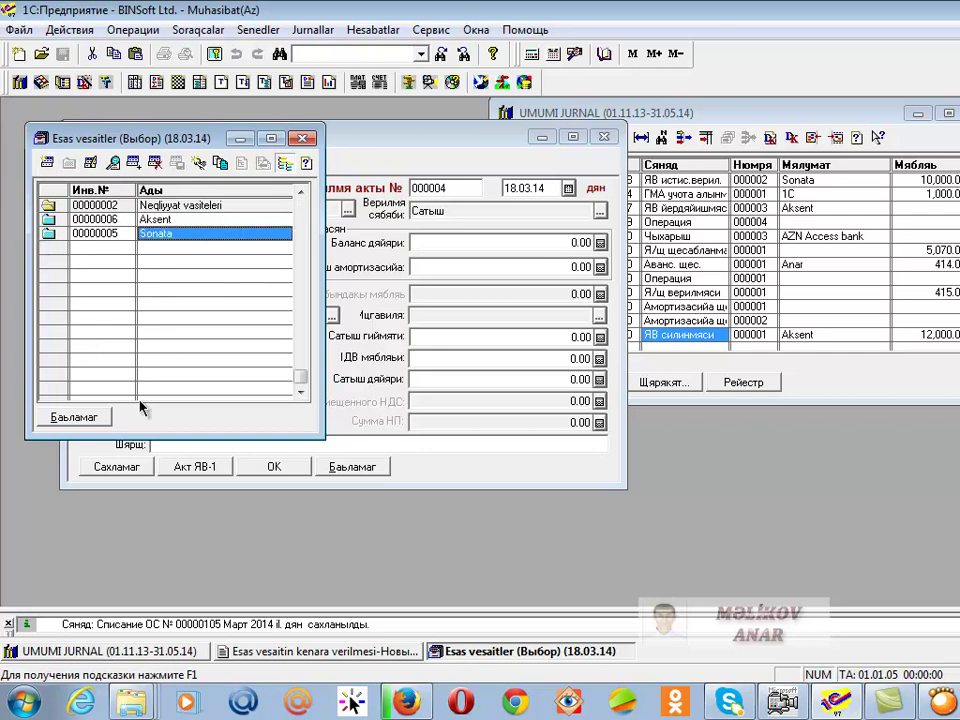
double_click(213, 236)
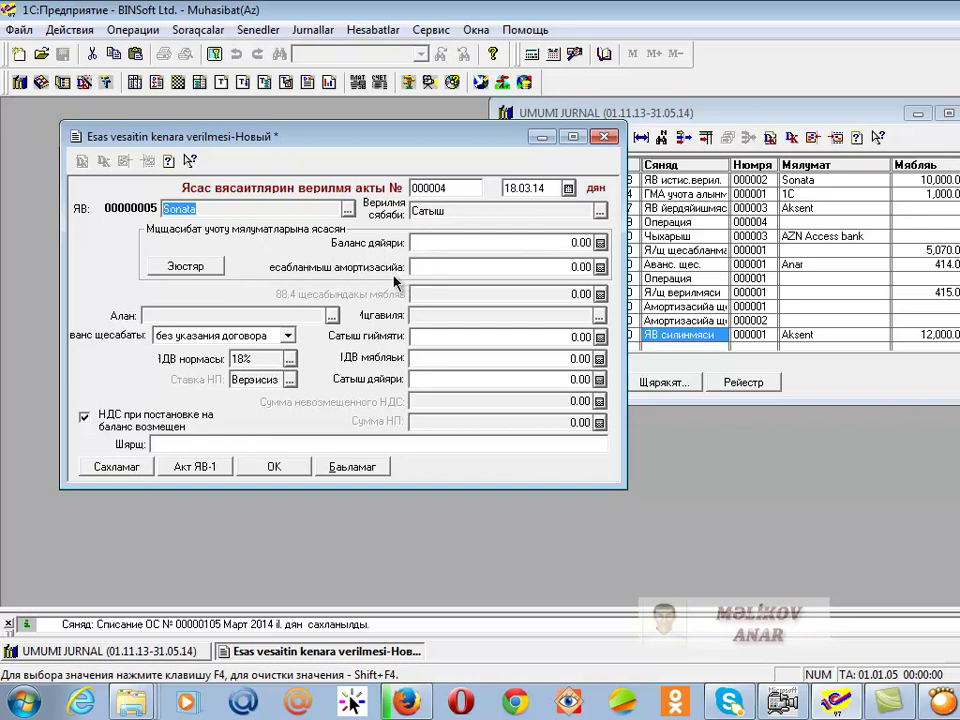
Save the act with the new yearly numbering and fill its book value and accrued depreciation from the accounting data.
click(118, 466)
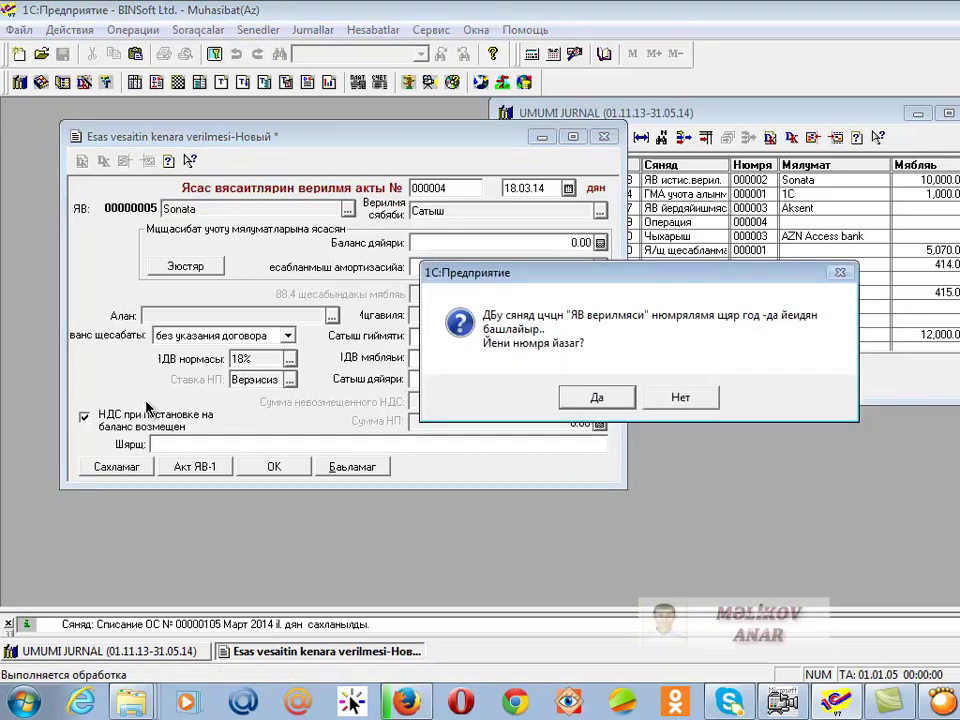
click(568, 397)
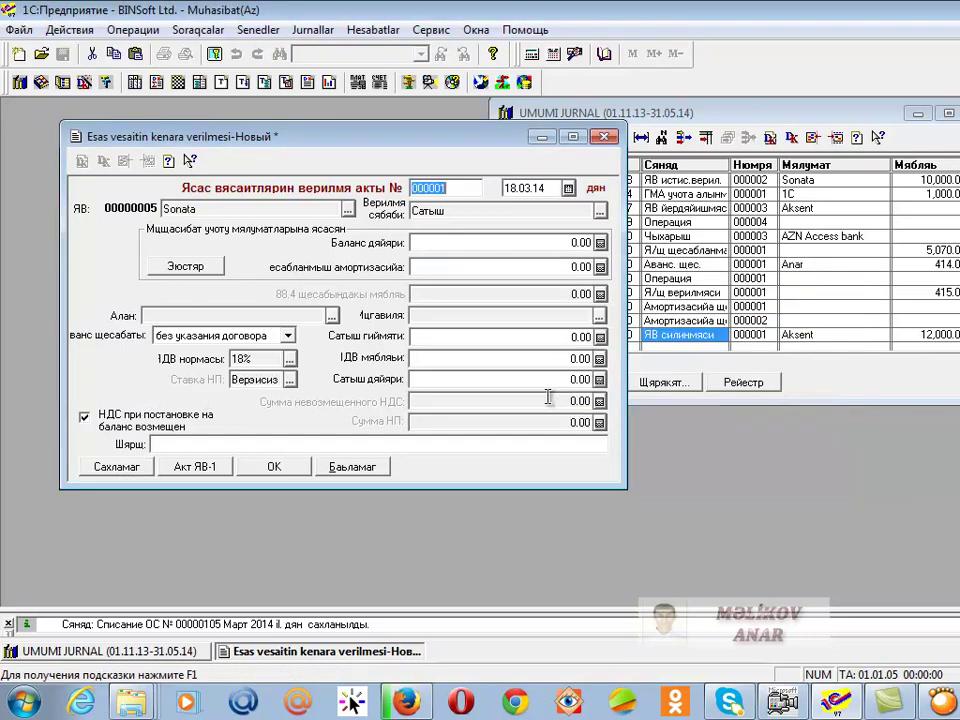
click(203, 266)
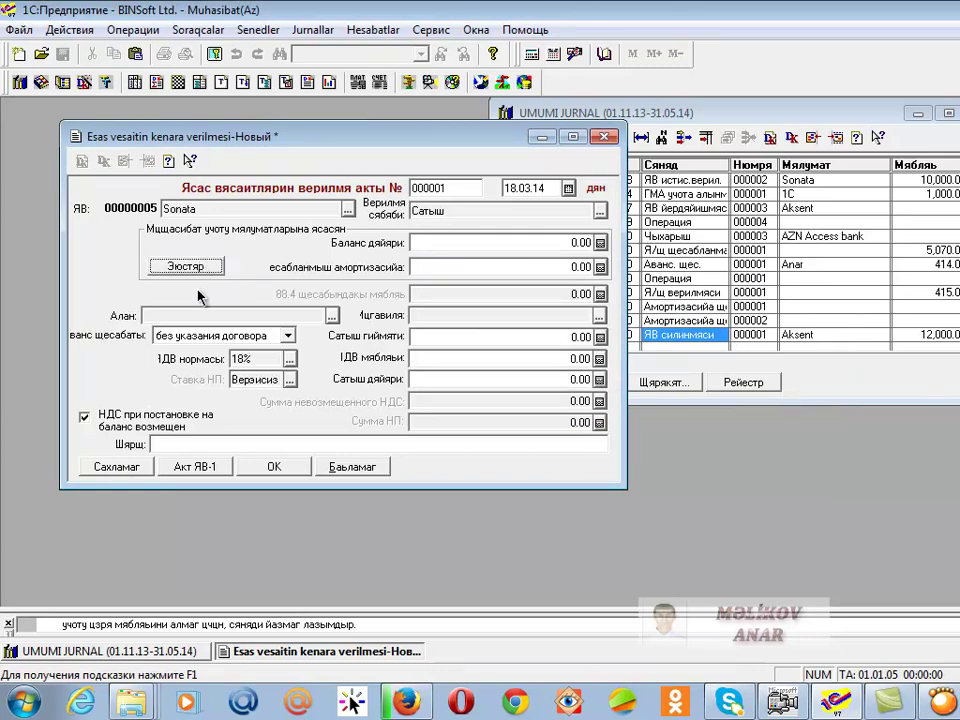
click(125, 464)
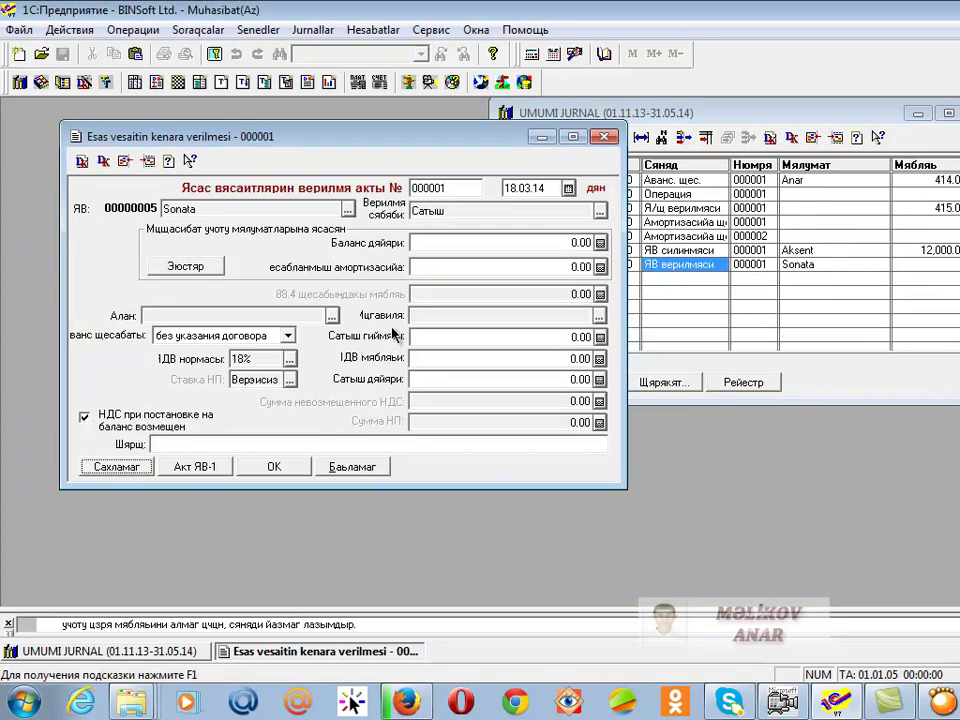
click(208, 268)
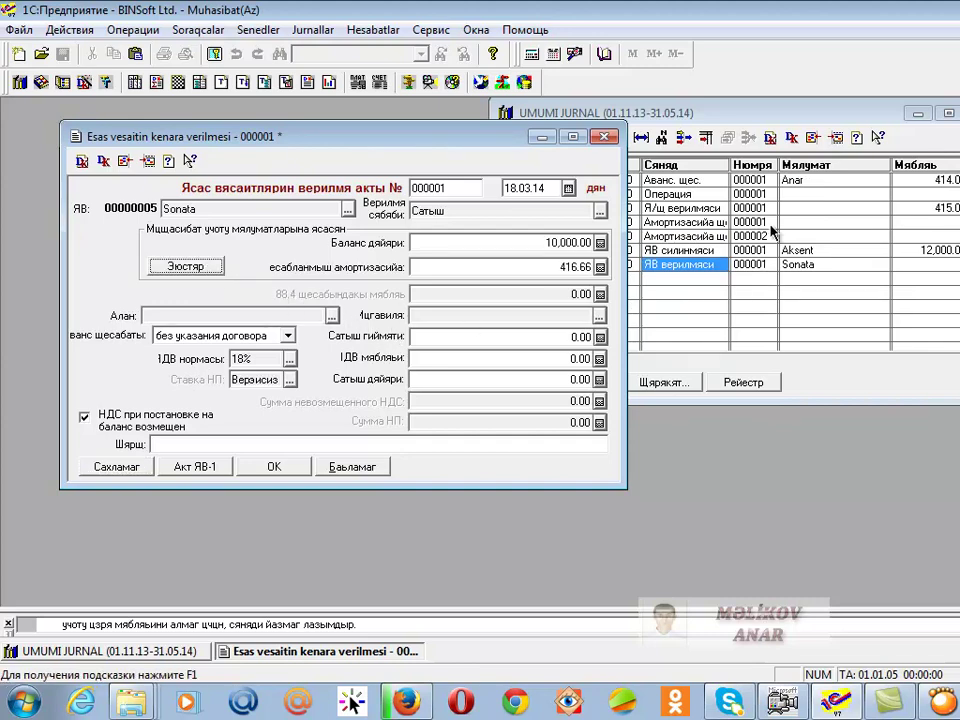
mouse_move(762, 118)
mouse_down()
mouse_move(761, 107)
mouse_move(806, 118)
mouse_move(832, 145)
mouse_move(765, 135)
mouse_move(763, 126)
mouse_up()
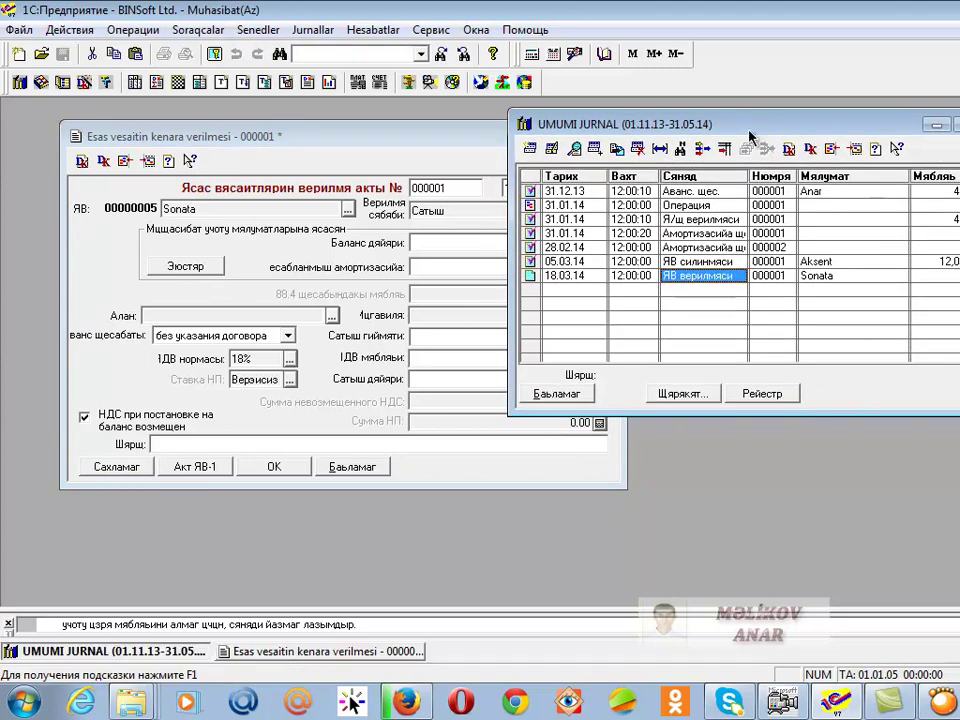
click(408, 150)
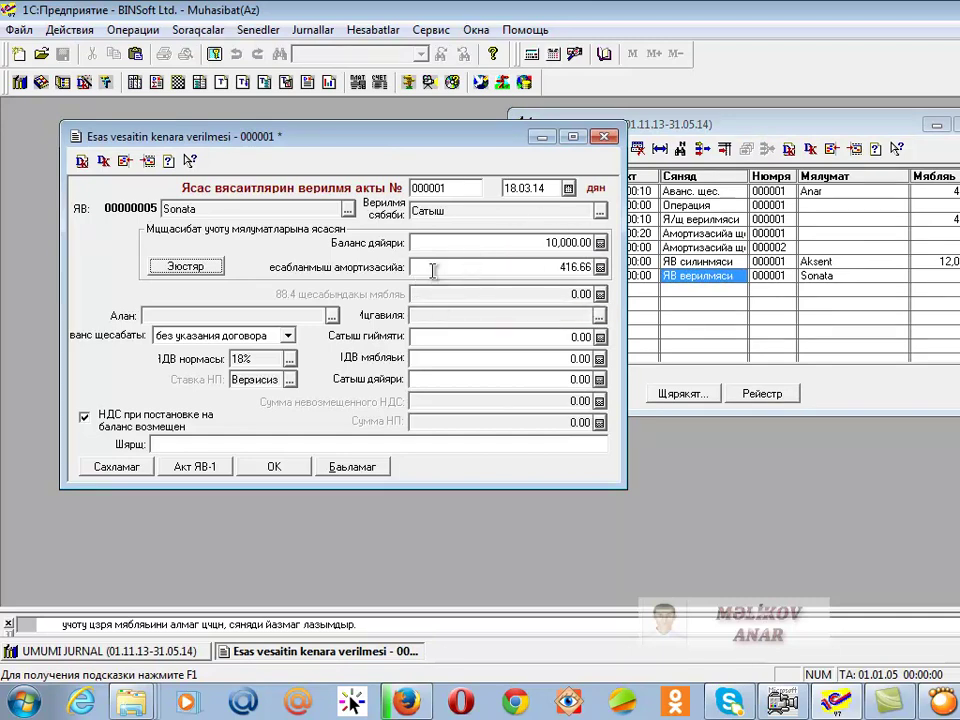
click(535, 245)
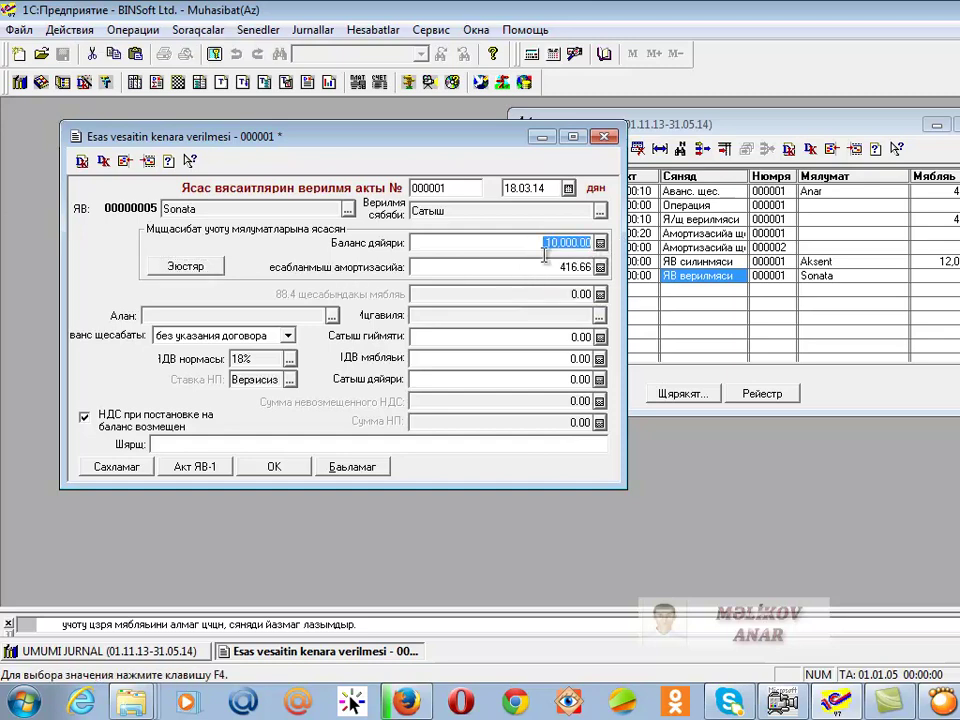
key(Return)
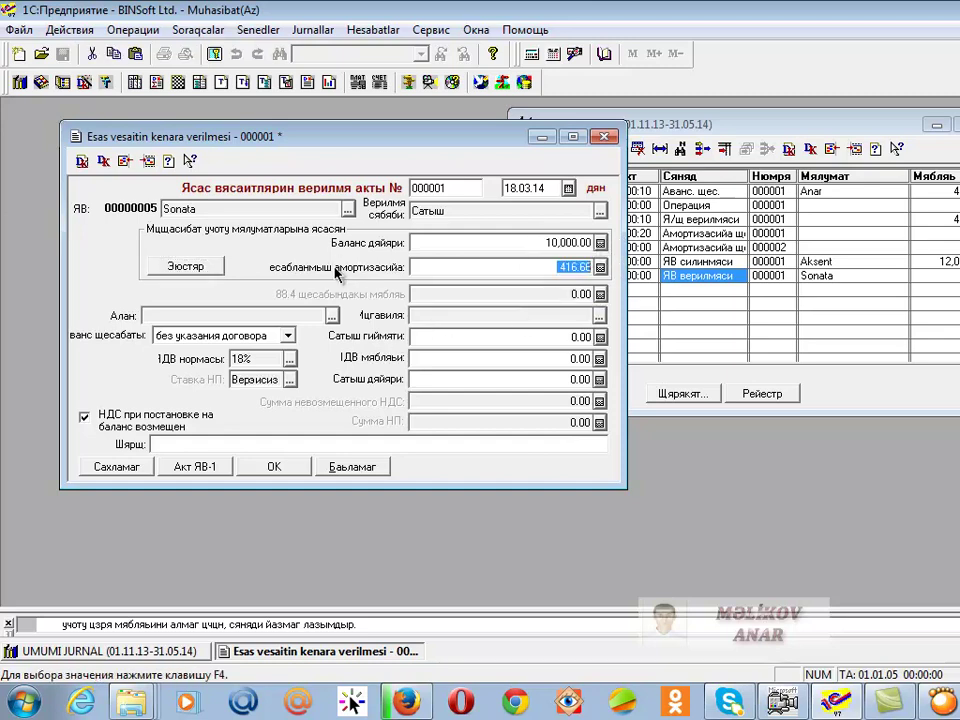
click(537, 240)
drag(557, 267, 591, 267)
Set the sale price (Сатыш гиймяти) to 9,500.00 and view the available VAT rates.
click(527, 340)
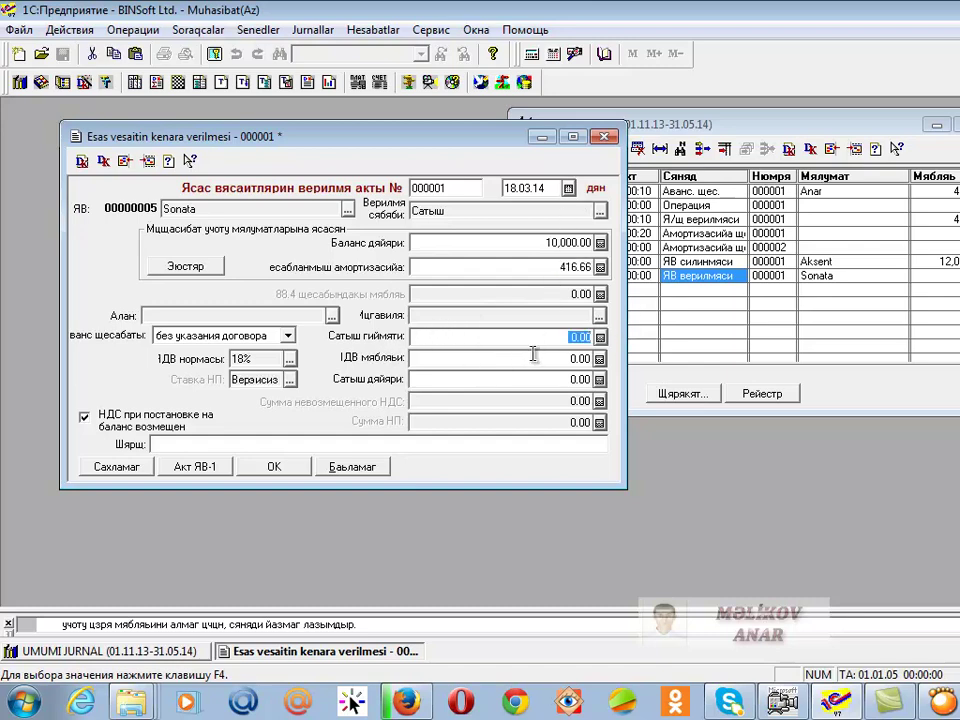
text(9,5)
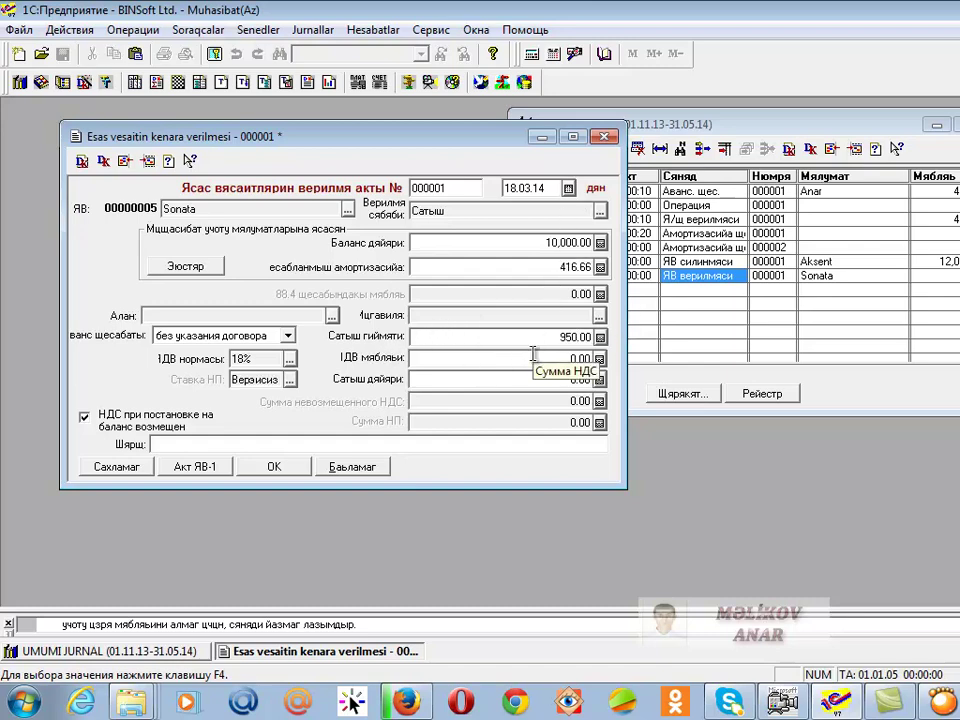
text(00)
key(Tab)
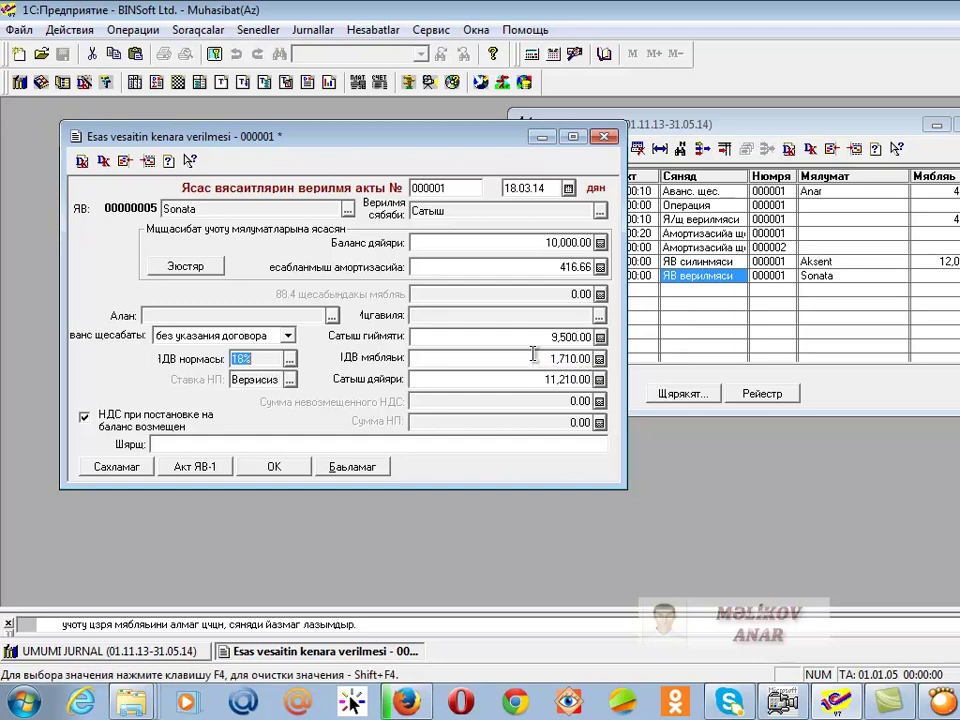
click(288, 359)
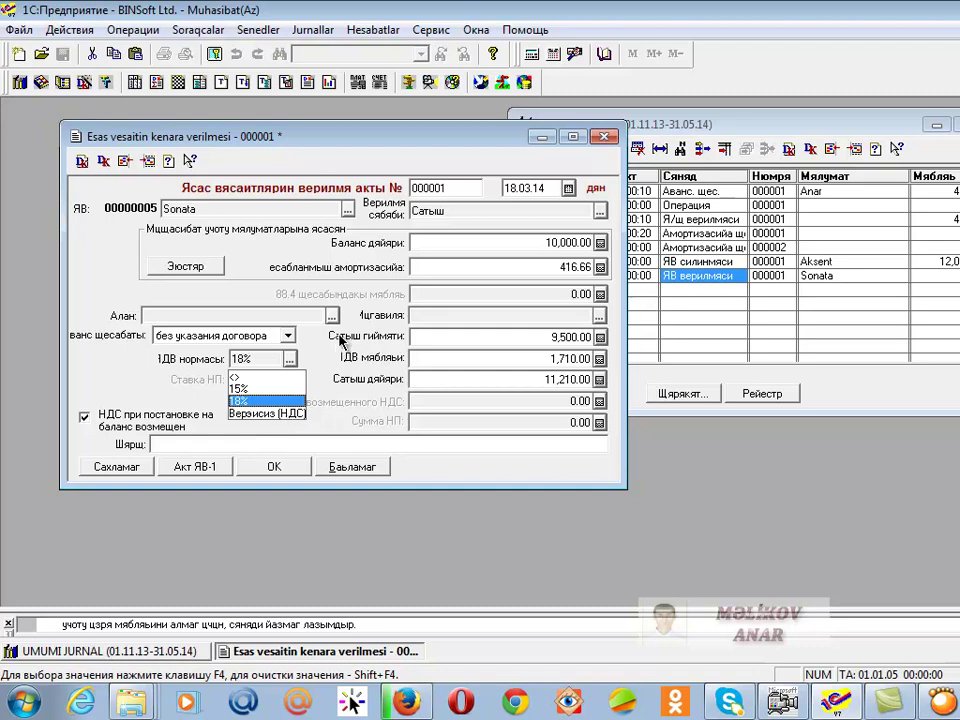
click(296, 414)
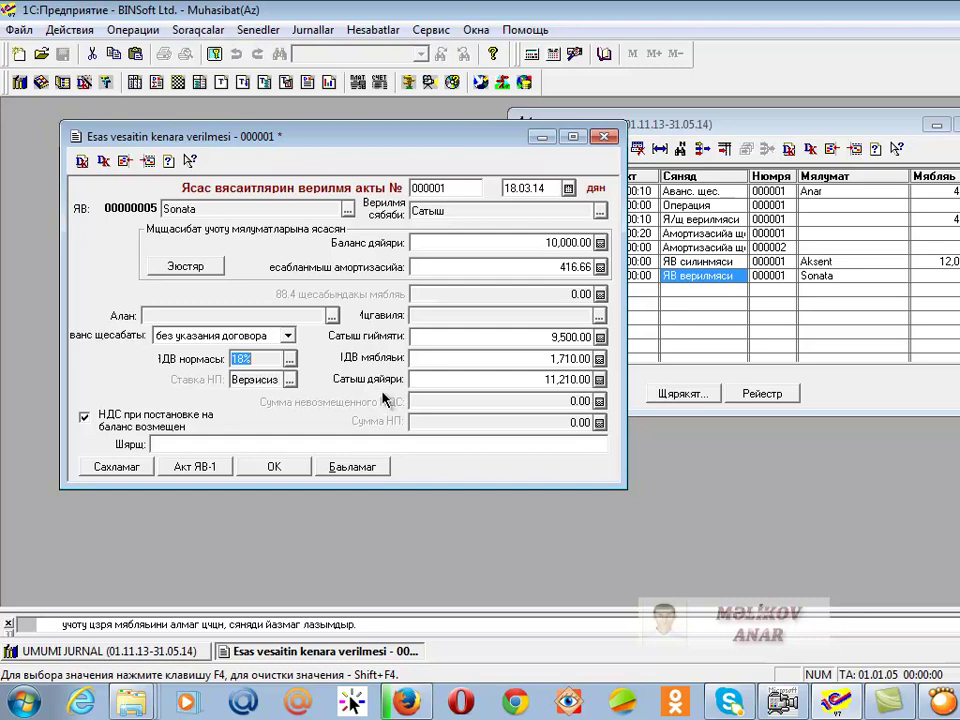
click(412, 380)
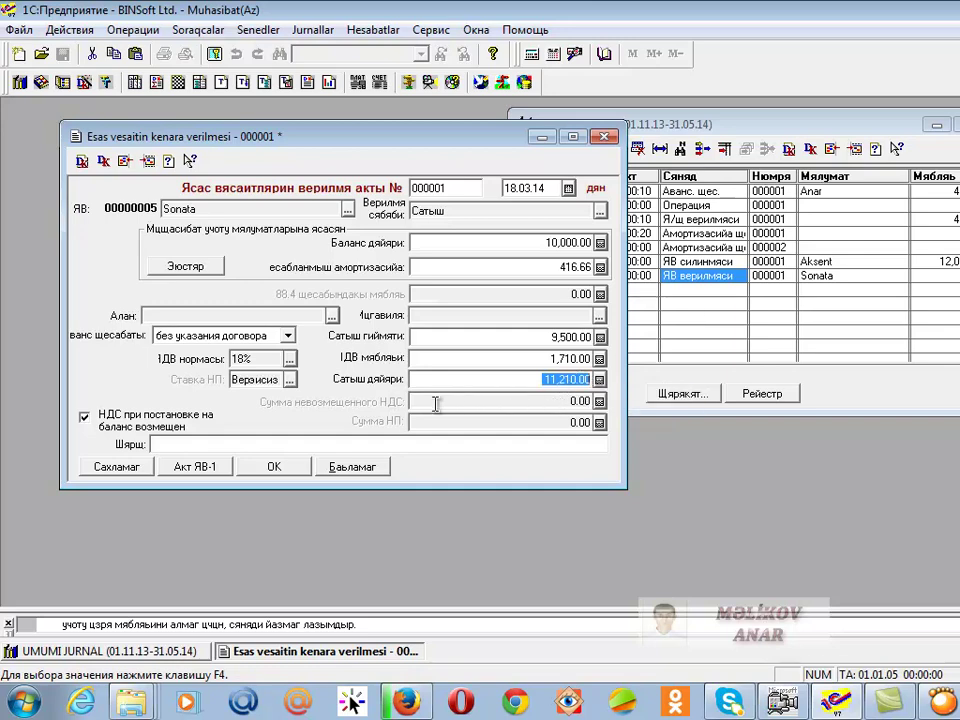
Choose Qartal from the 62 Alici counterparty group as the buyer (Алан).
click(200, 316)
key(F4)
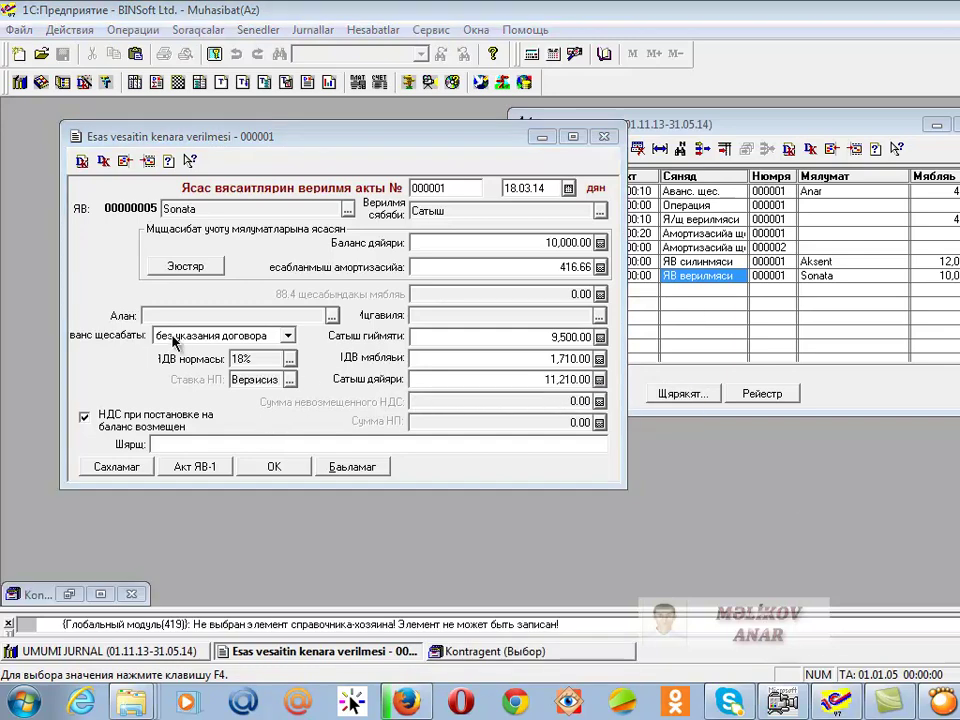
click(333, 316)
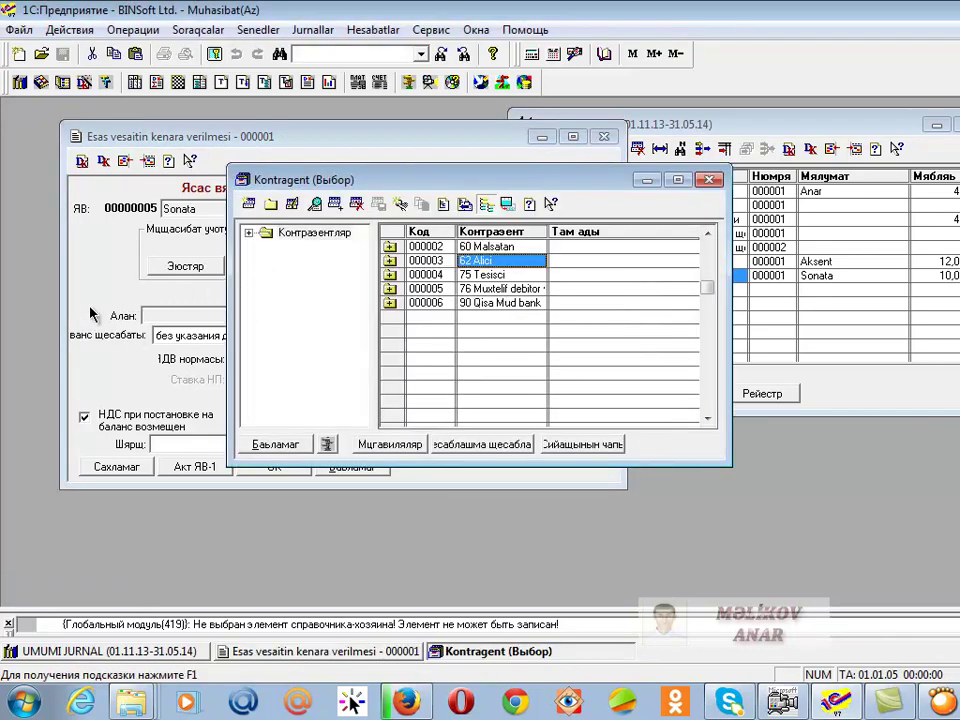
double_click(475, 261)
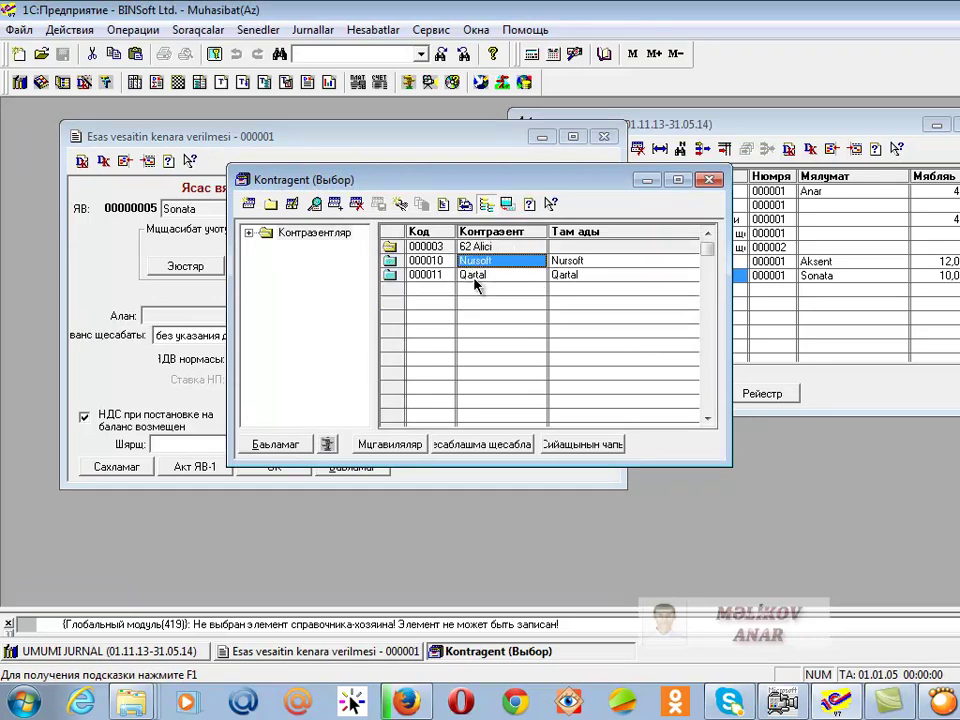
click(474, 275)
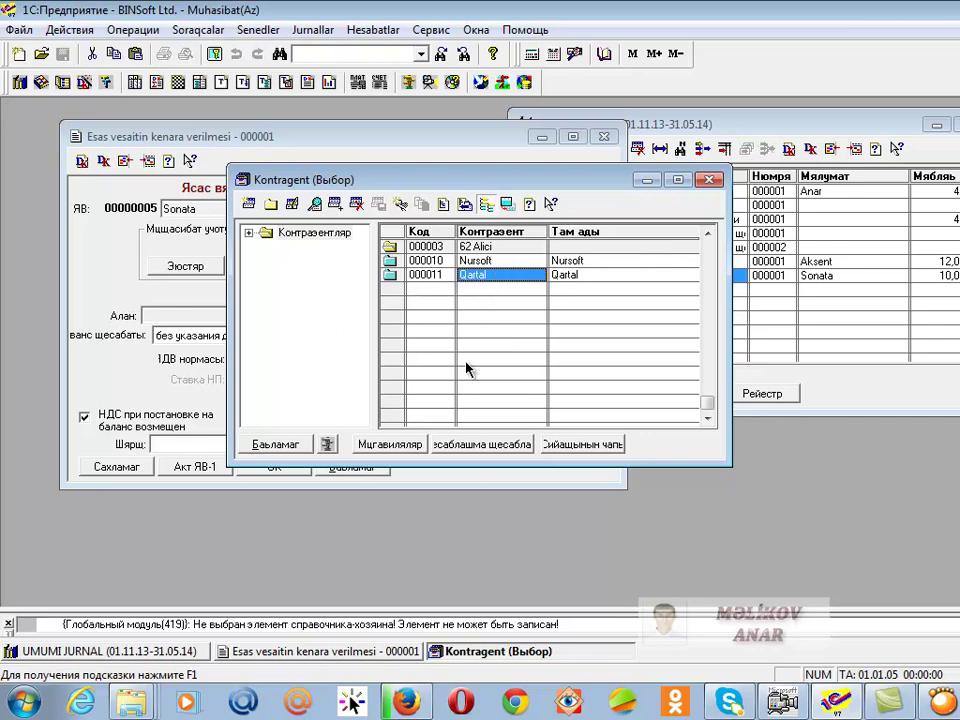
double_click(510, 280)
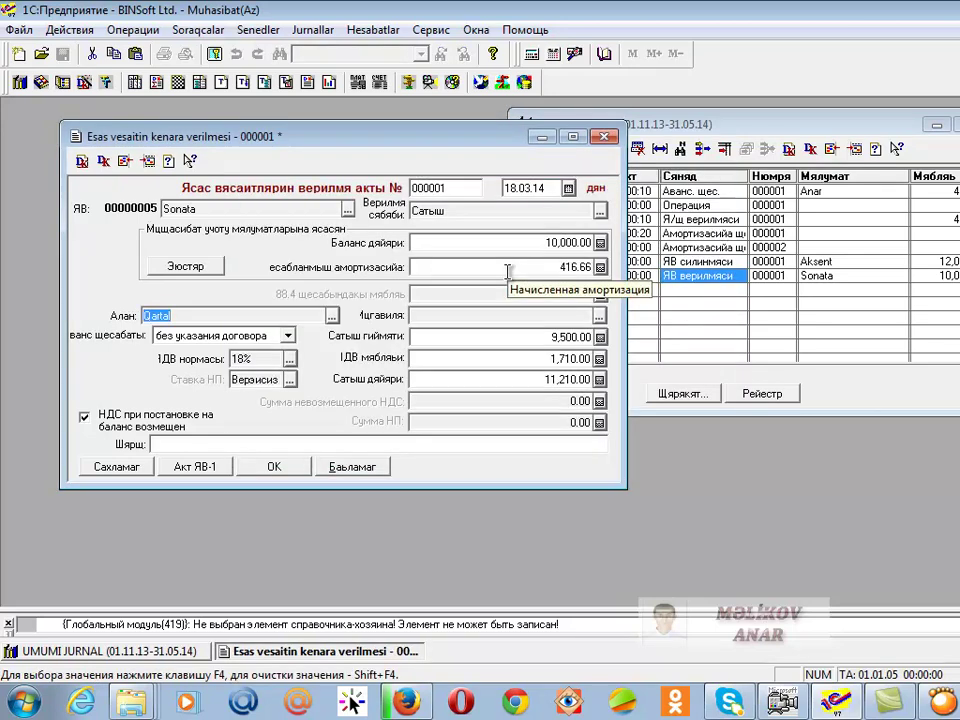
Assign Qartal's contract Ясас мцгавиля to the disposal act.
click(599, 316)
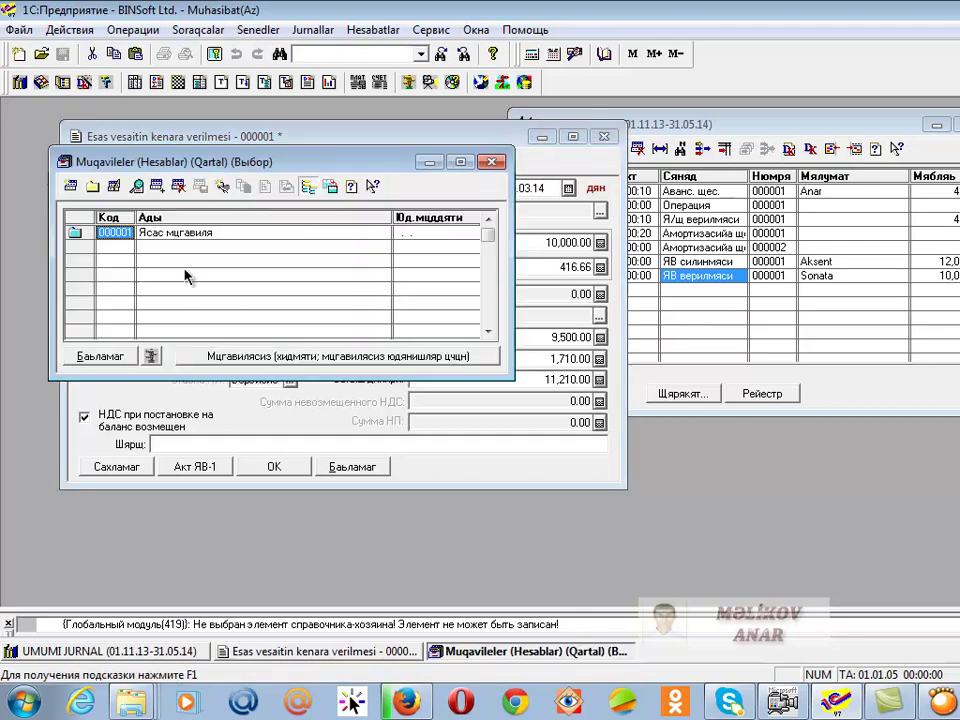
click(195, 232)
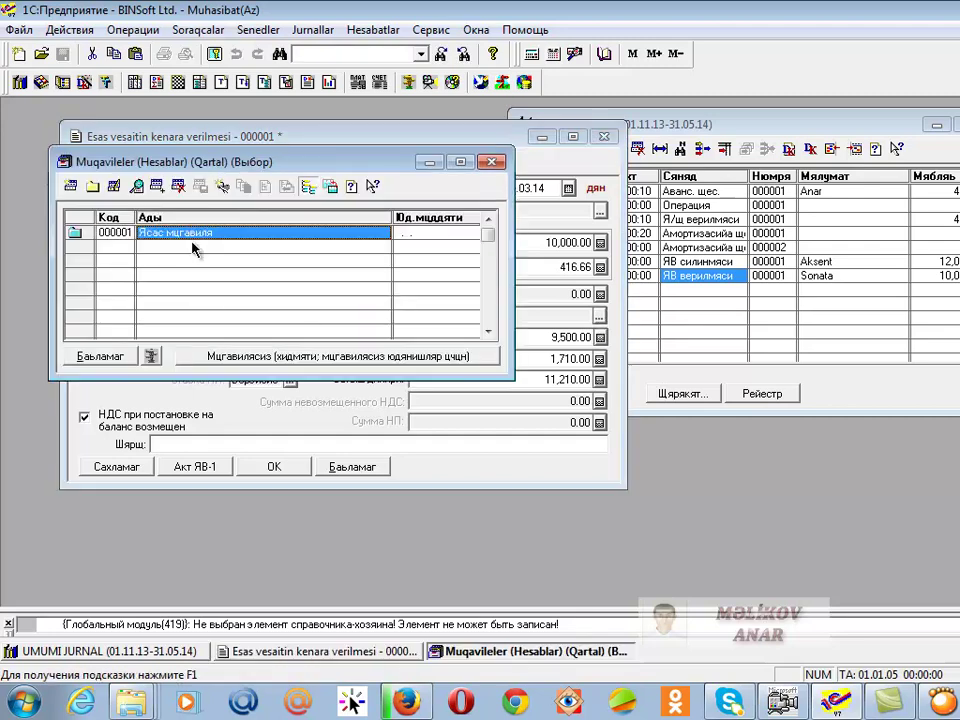
double_click(240, 233)
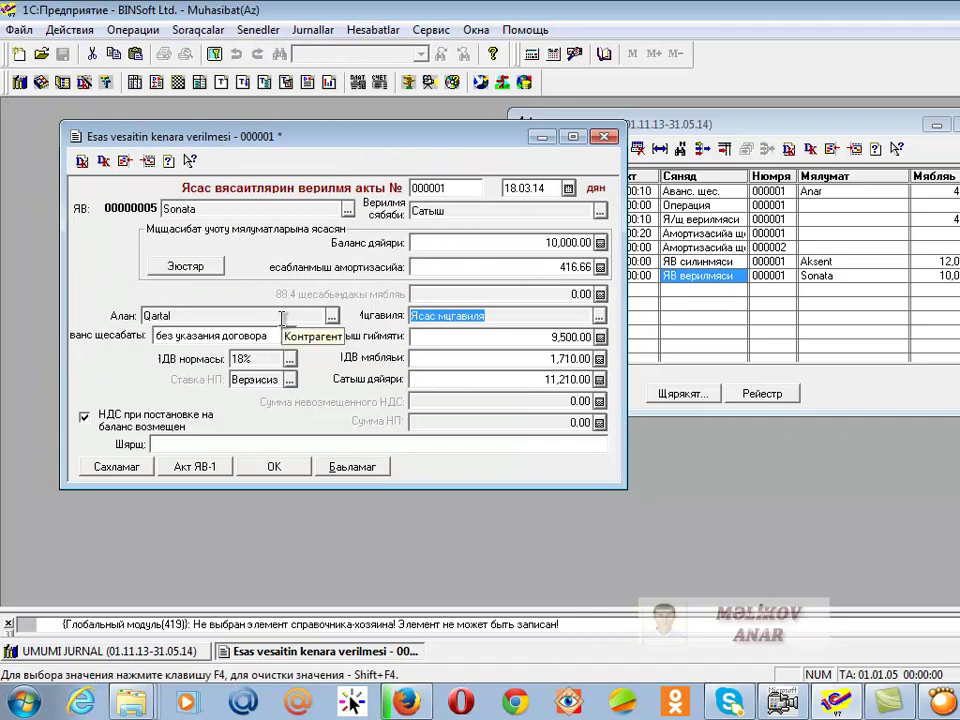
Save and post the Sonata disposal act, and reopen it from the general journal.
click(127, 472)
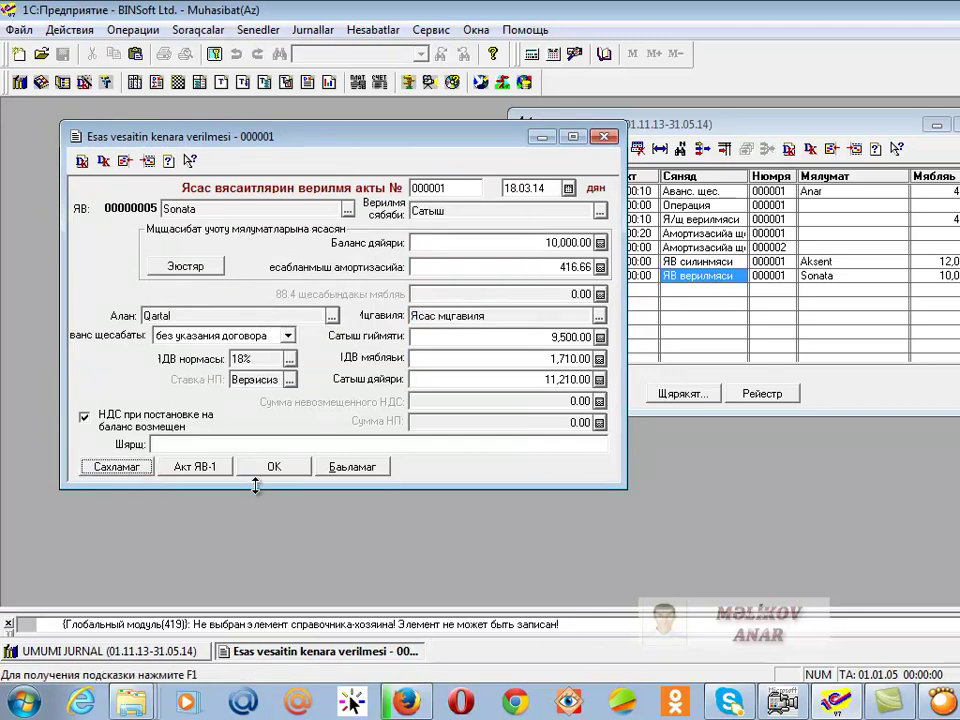
click(260, 472)
click(594, 391)
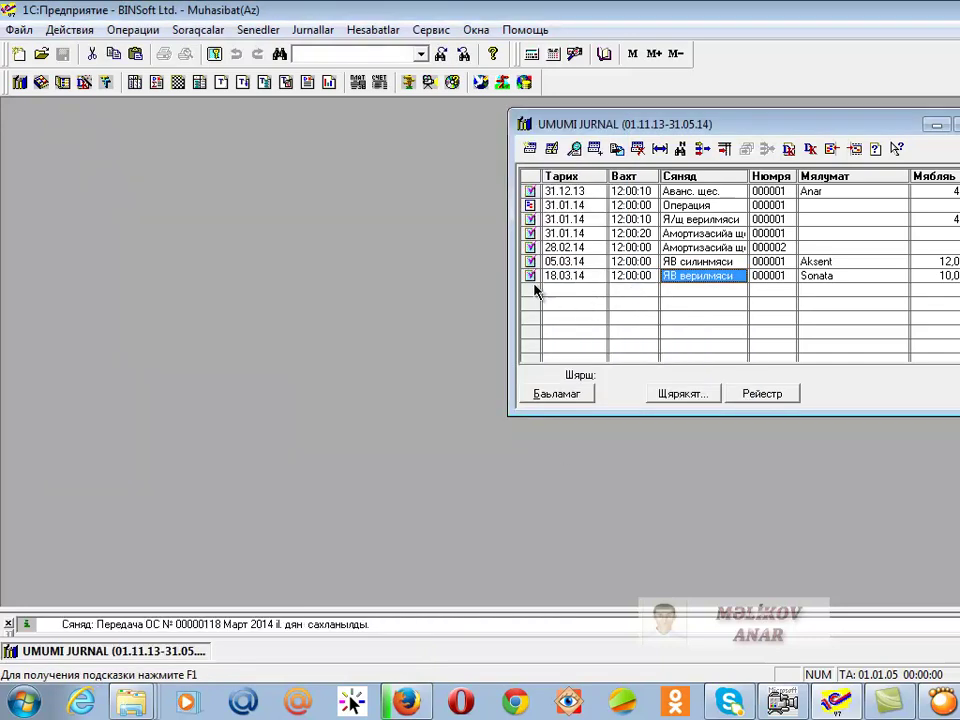
double_click(692, 276)
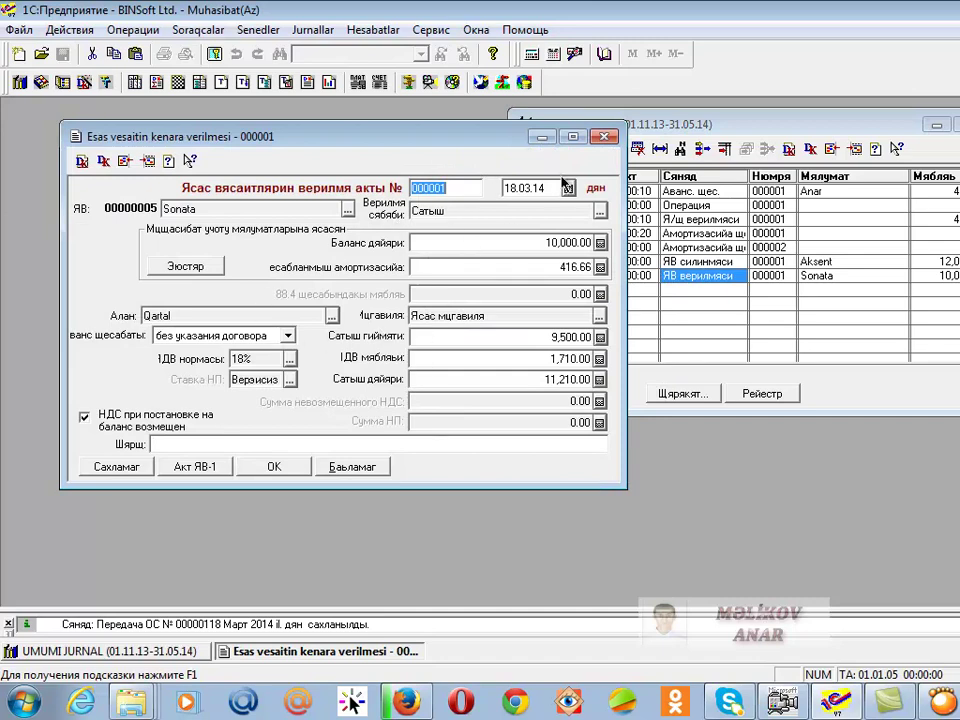
Close the disposal act and examine the accounting entries posted by the Sonata disposal, including the Qartal receivable entry.
click(614, 139)
click(789, 150)
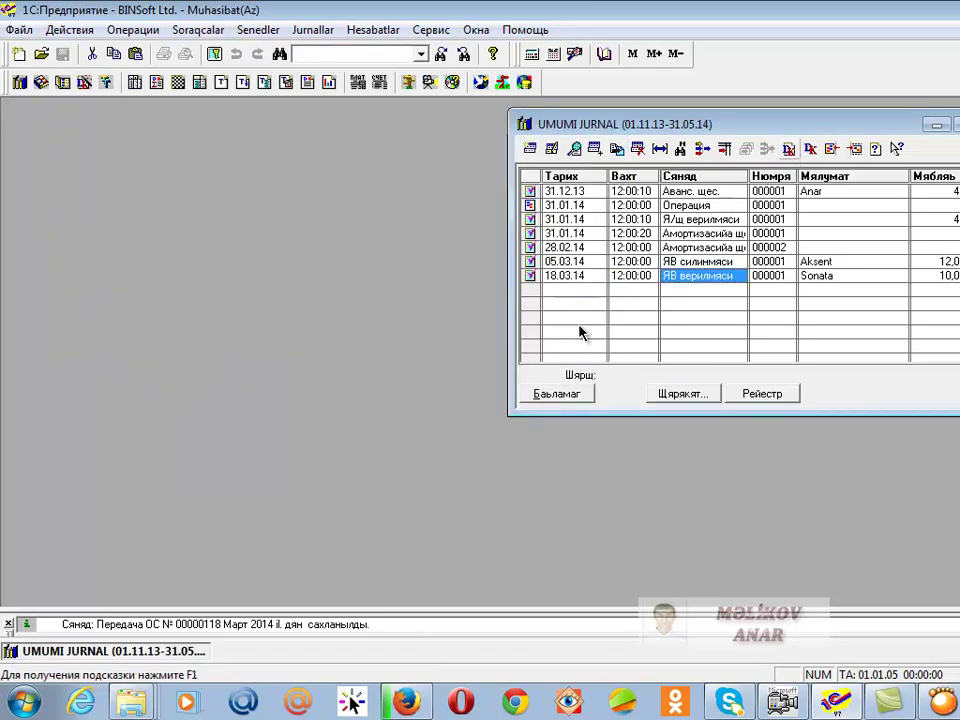
click(394, 253)
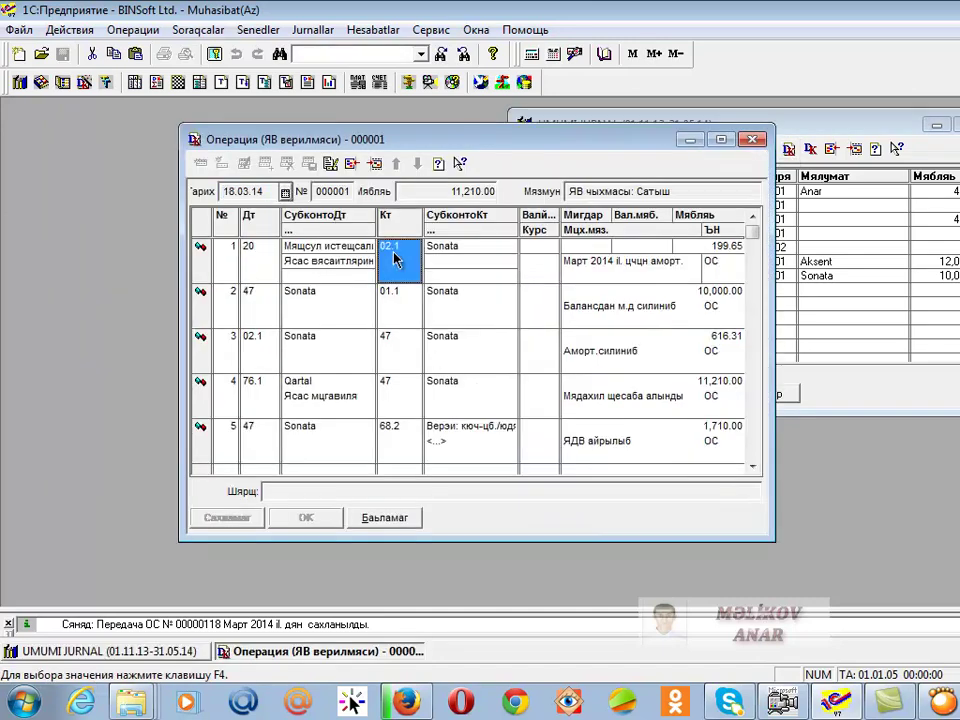
key(Down)
key(Down)
key(Down)
key(Down)
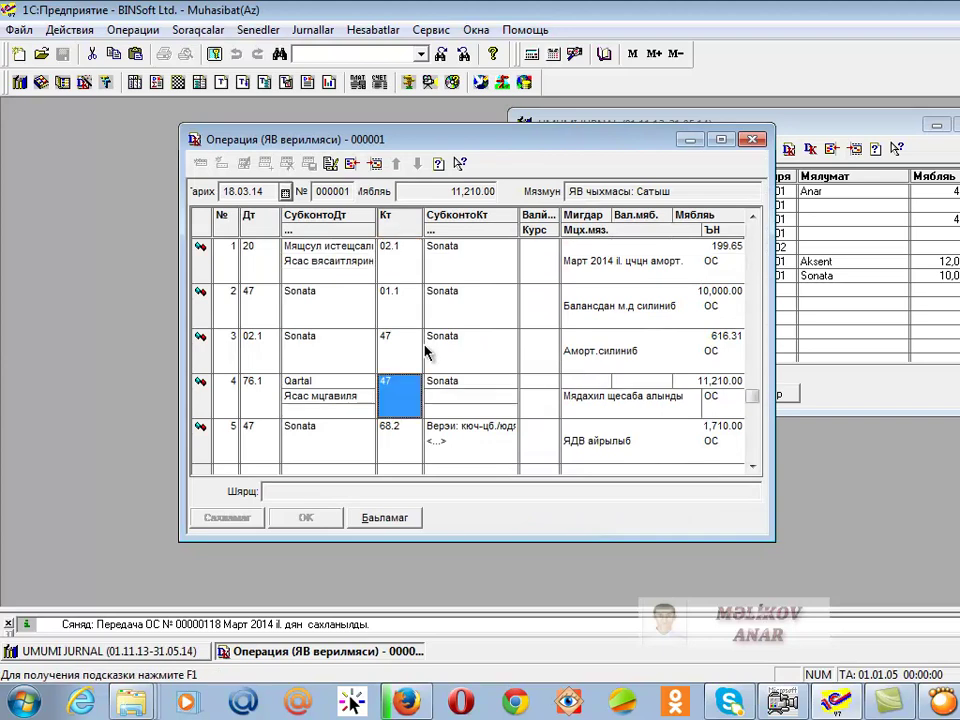
key(Up)
key(Up)
key(Up)
key(Up)
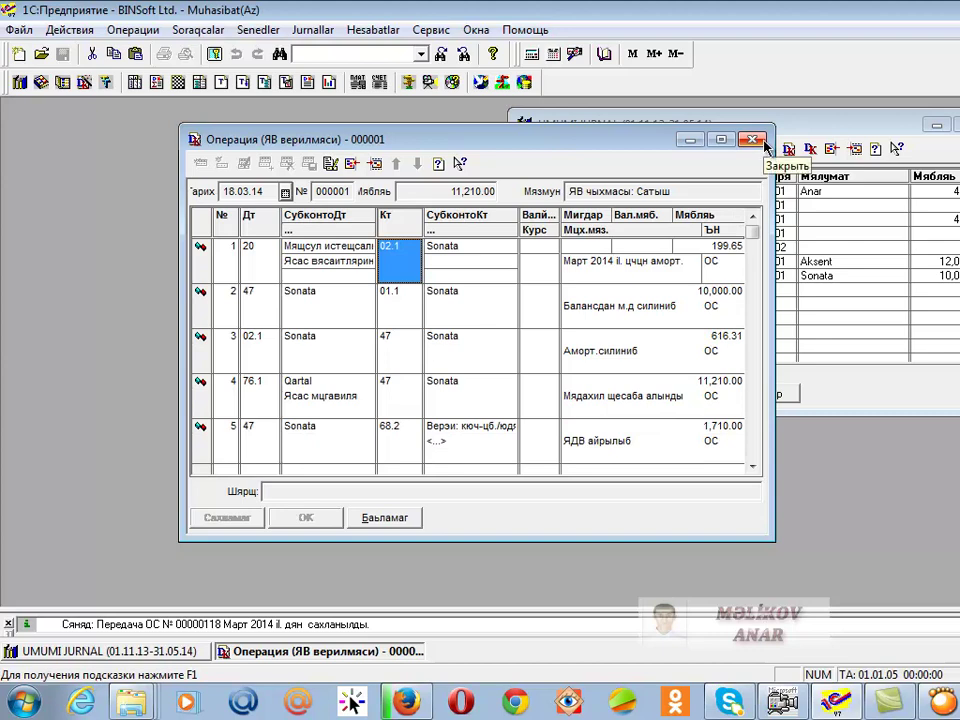
click(253, 386)
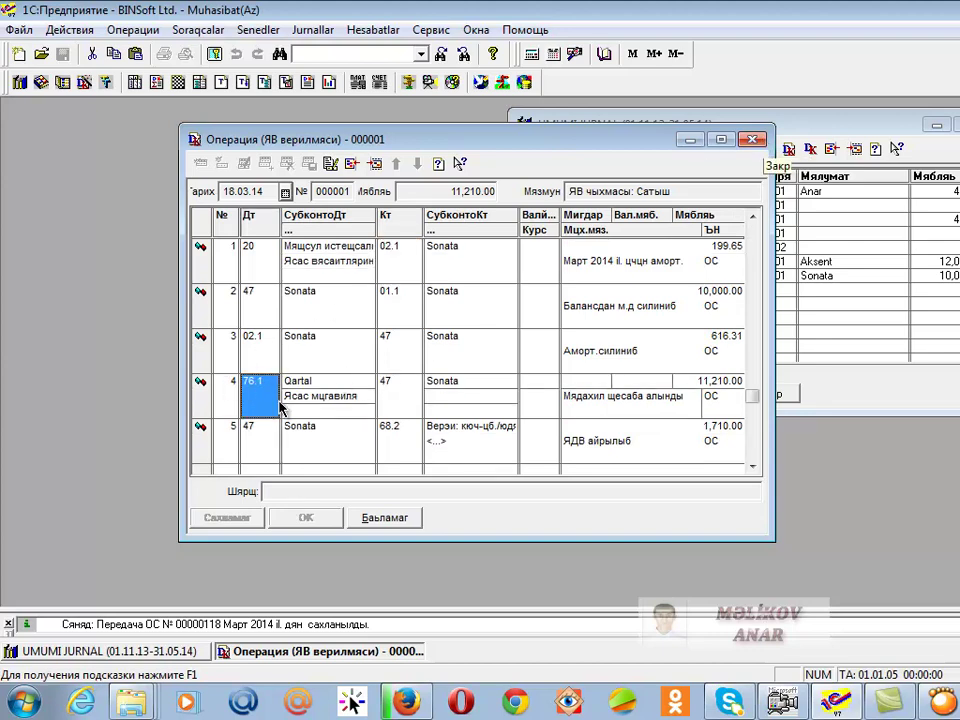
click(758, 138)
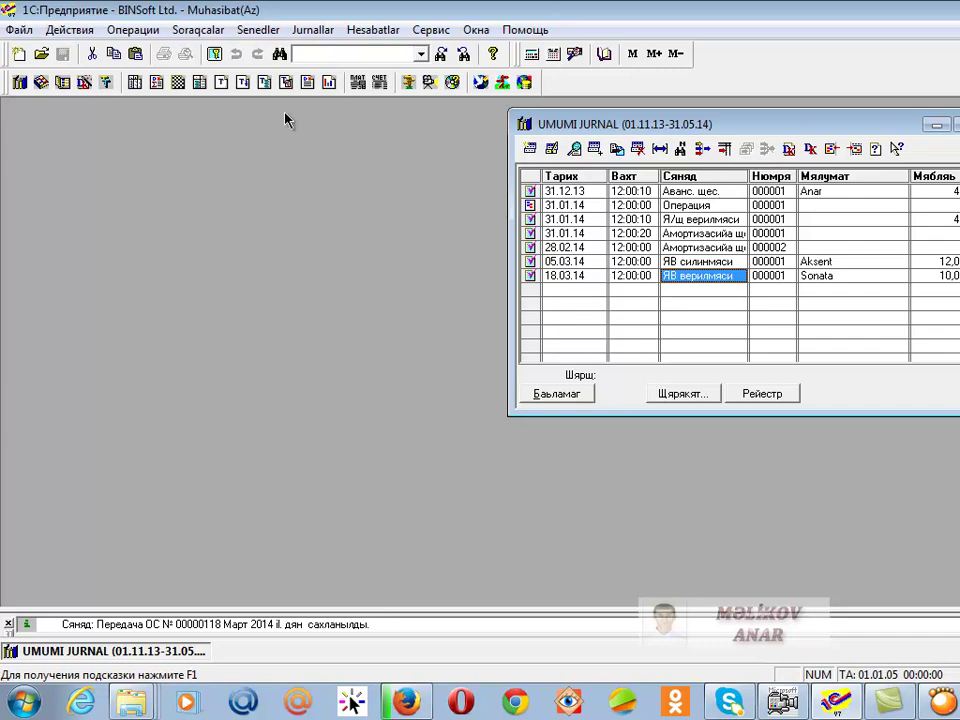
View a blank intangible asset write-off document (QMA silinmesi) and close it without saving.
click(259, 29)
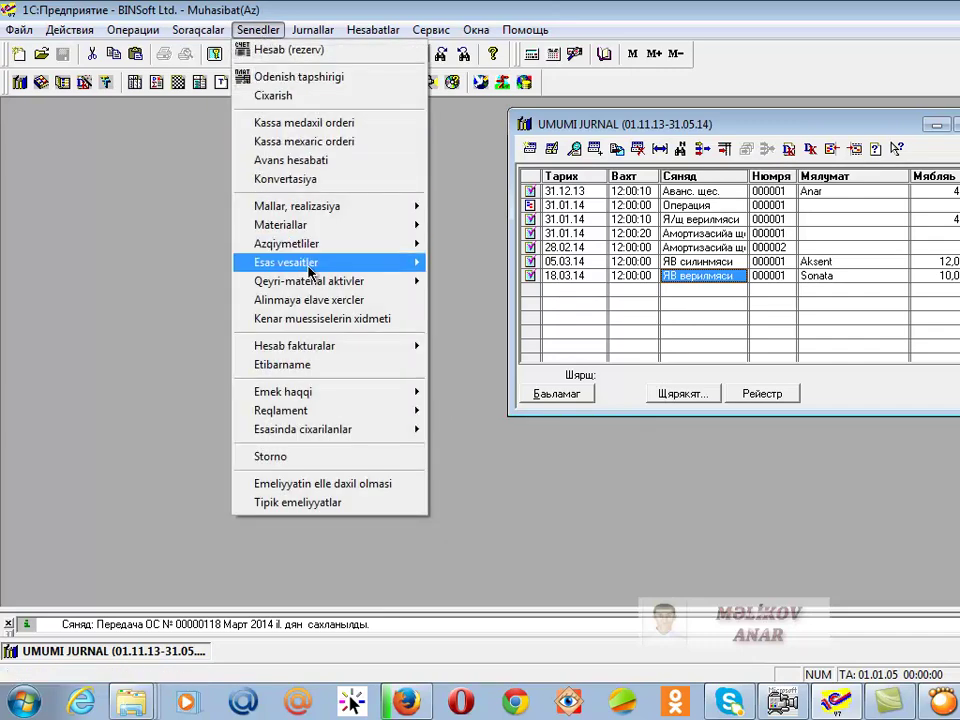
mouse_move(326, 284)
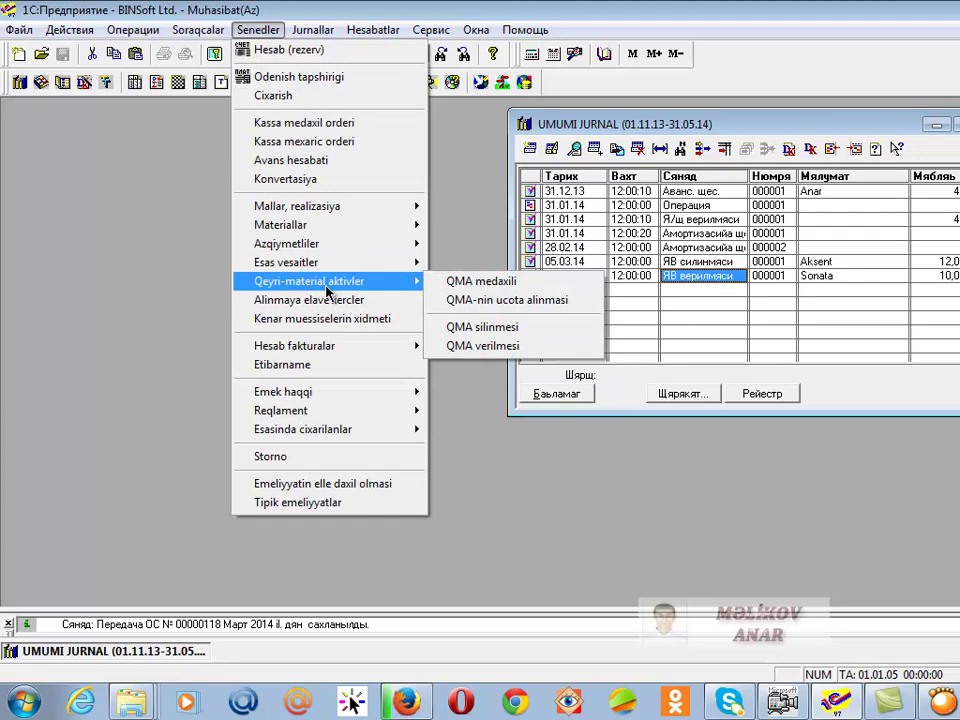
click(460, 327)
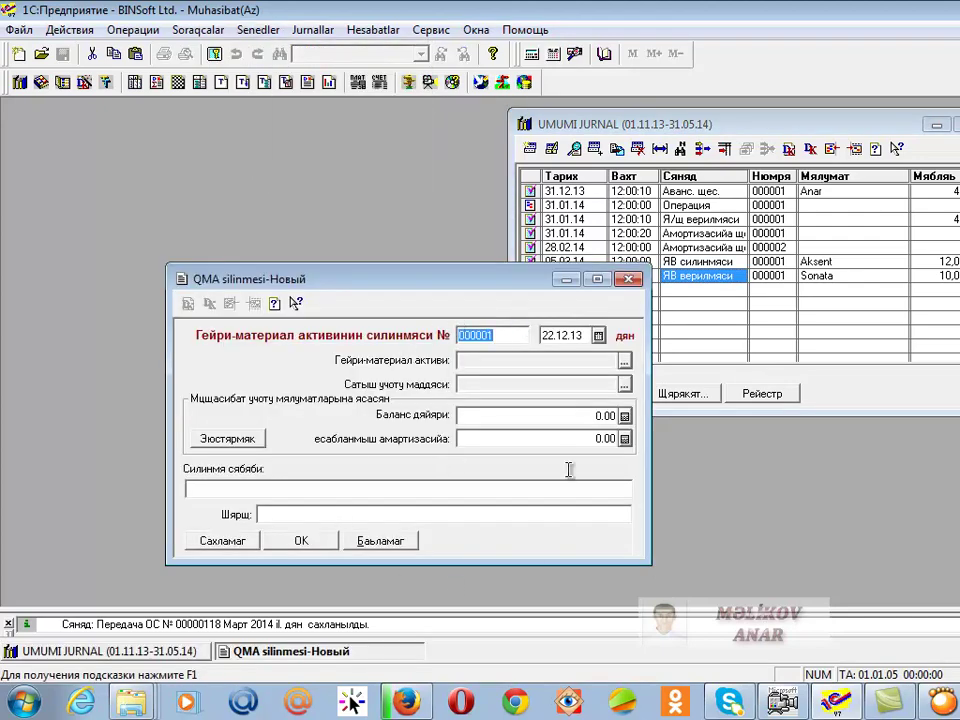
click(628, 279)
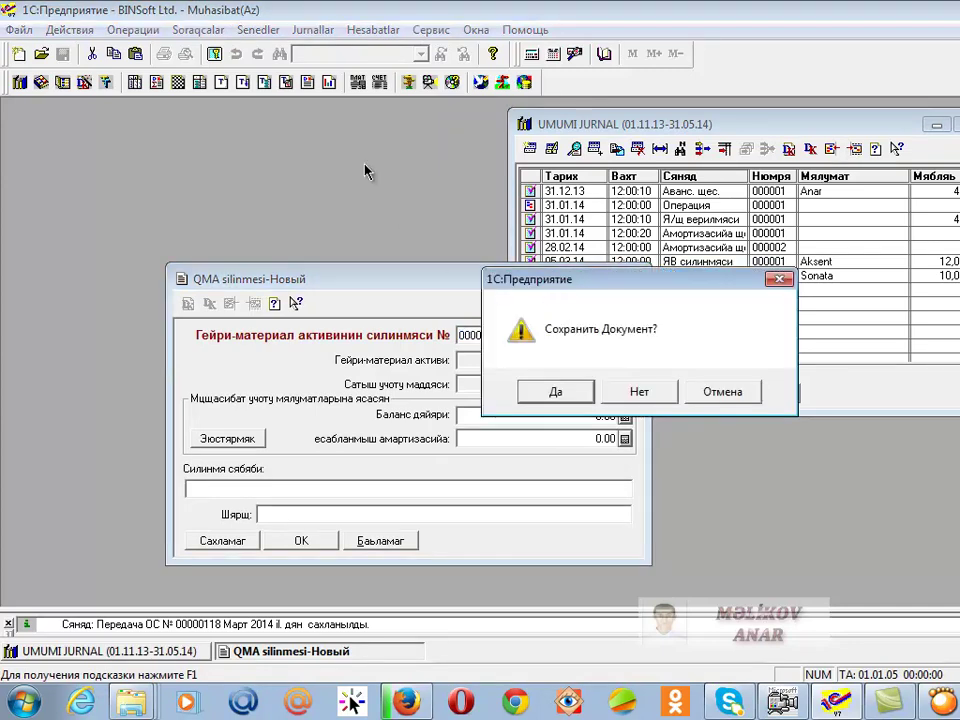
click(636, 392)
View a blank intangible asset disposal document (QMA verilmesi) and close it without saving.
click(258, 33)
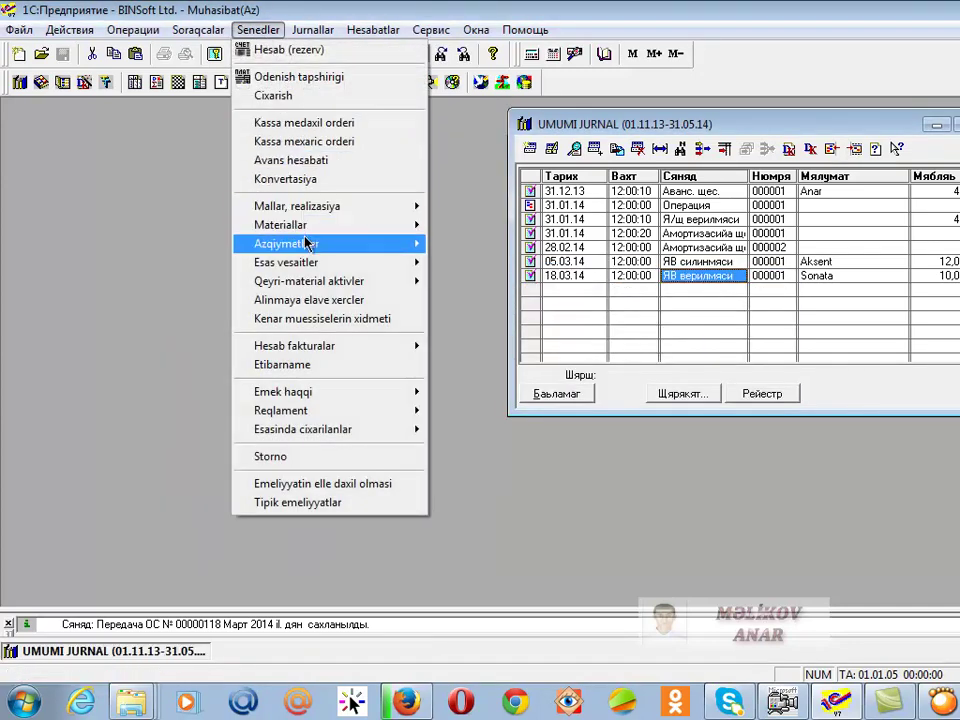
mouse_move(398, 282)
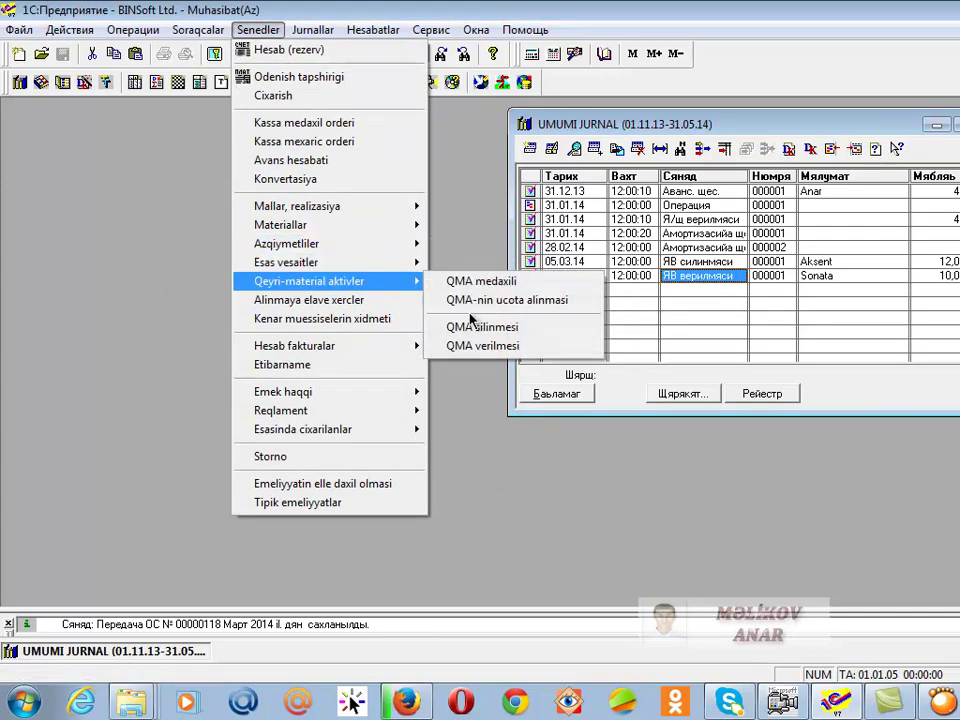
click(477, 346)
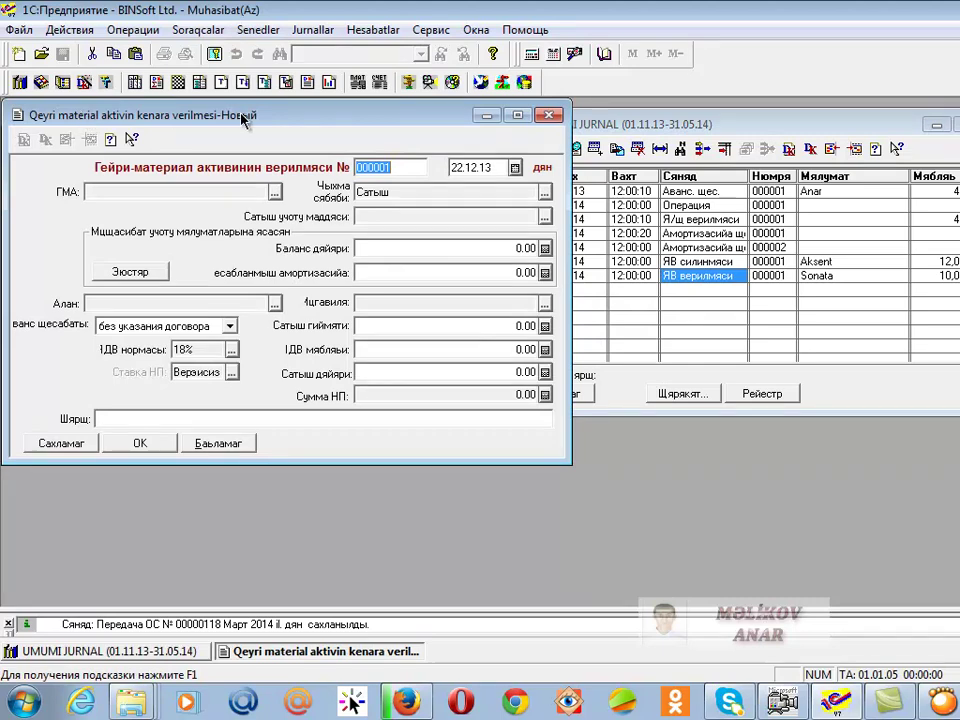
drag(188, 114, 261, 162)
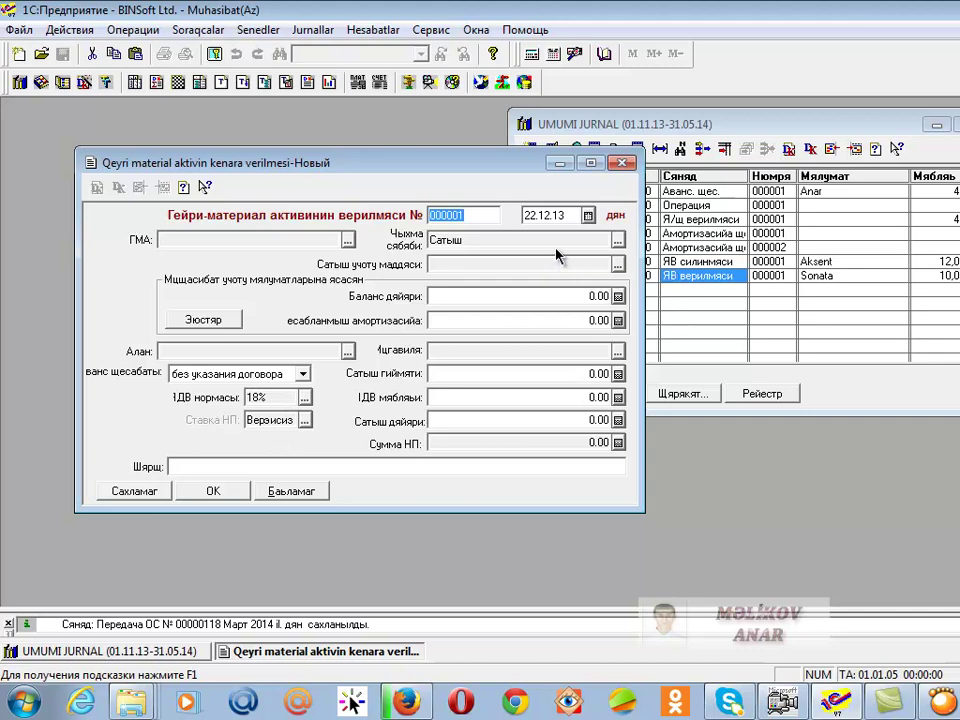
click(623, 164)
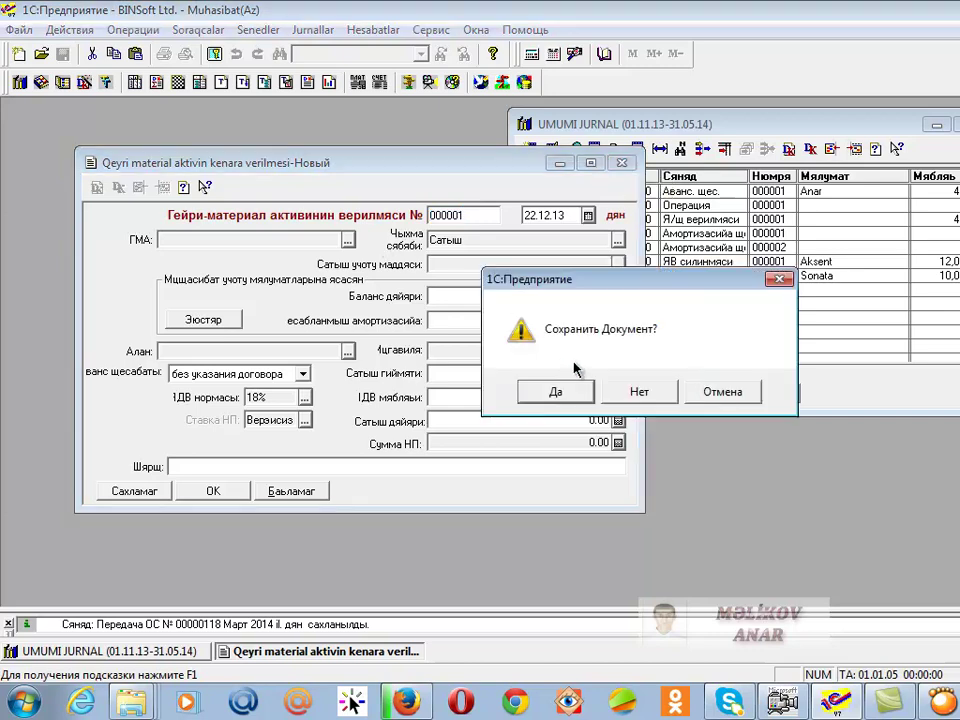
click(633, 396)
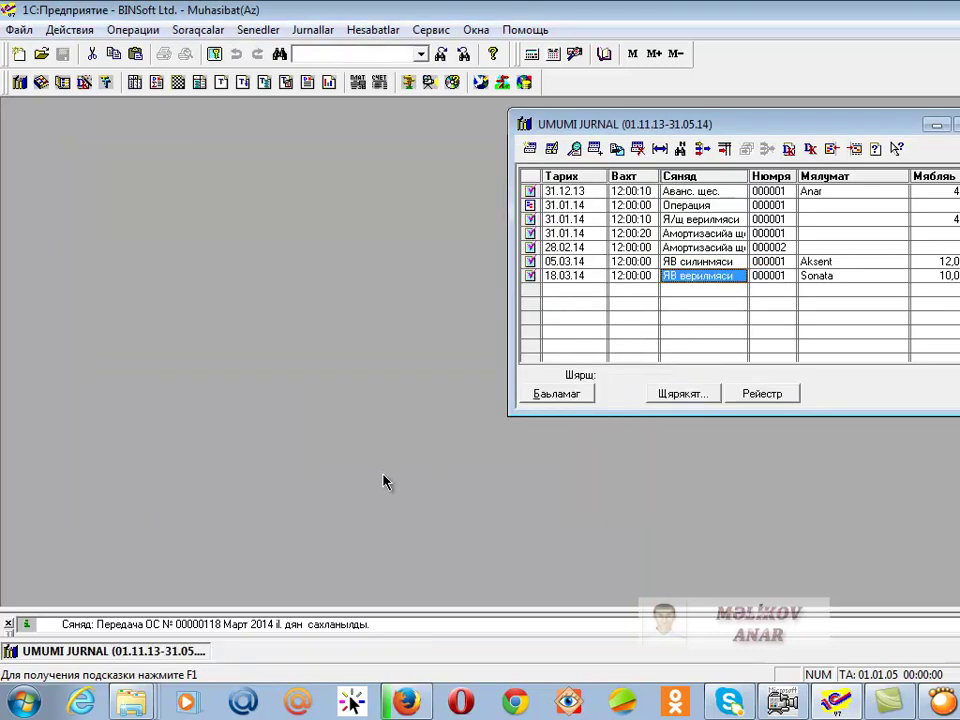